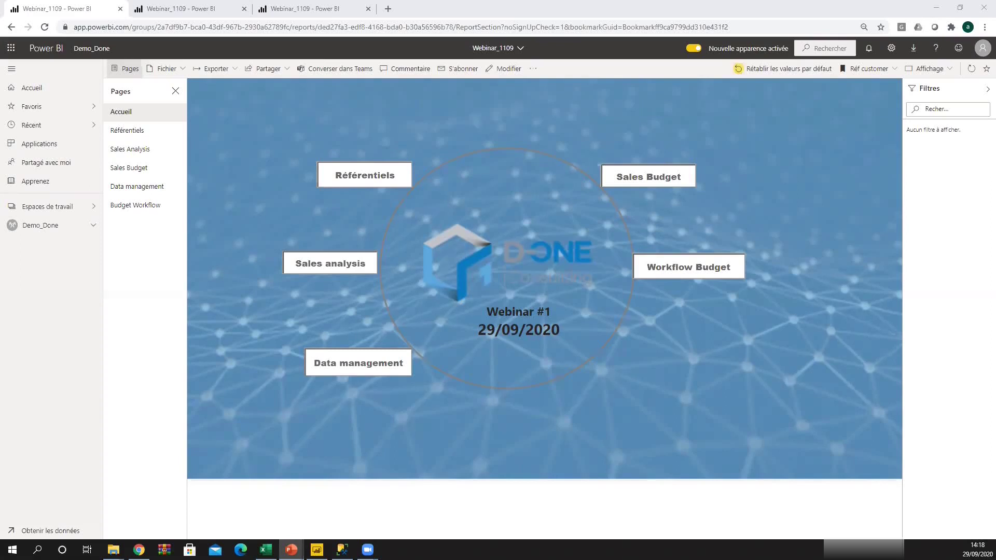
Open the Référentiels page and review the client, product and company reference tables in turn.
{"action": "left_click", "coordinate": [362, 185]}
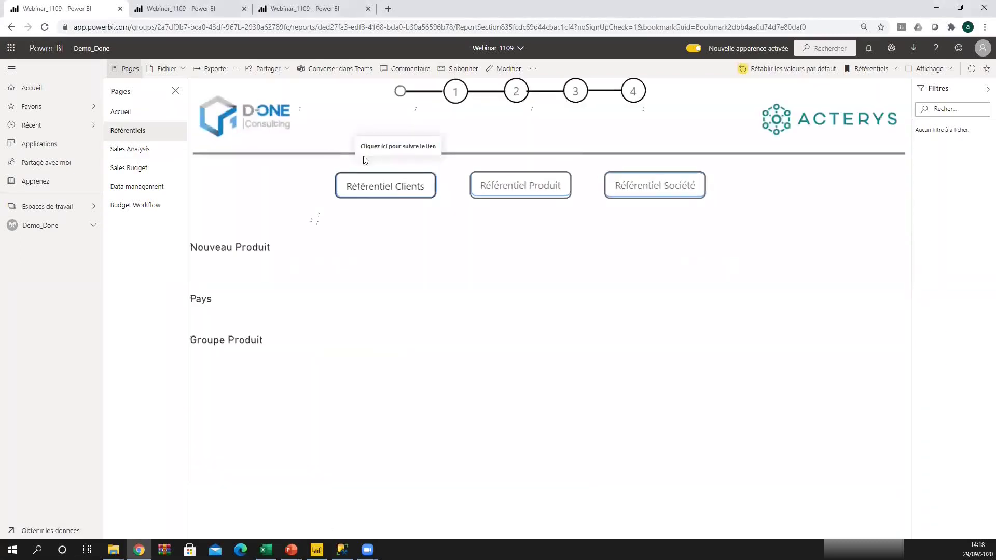
{"action": "left_click", "coordinate": [393, 190]}
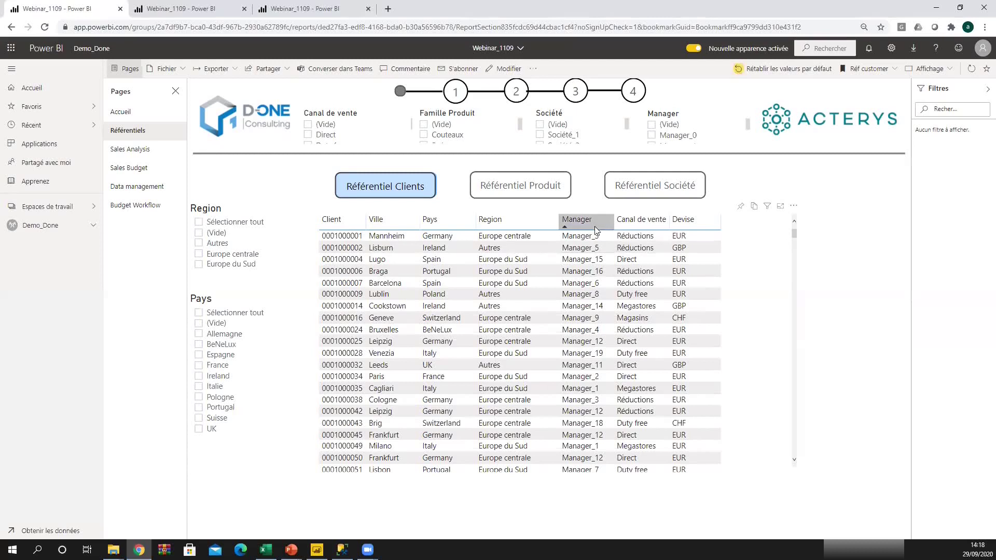
{"action": "left_click", "coordinate": [545, 192]}
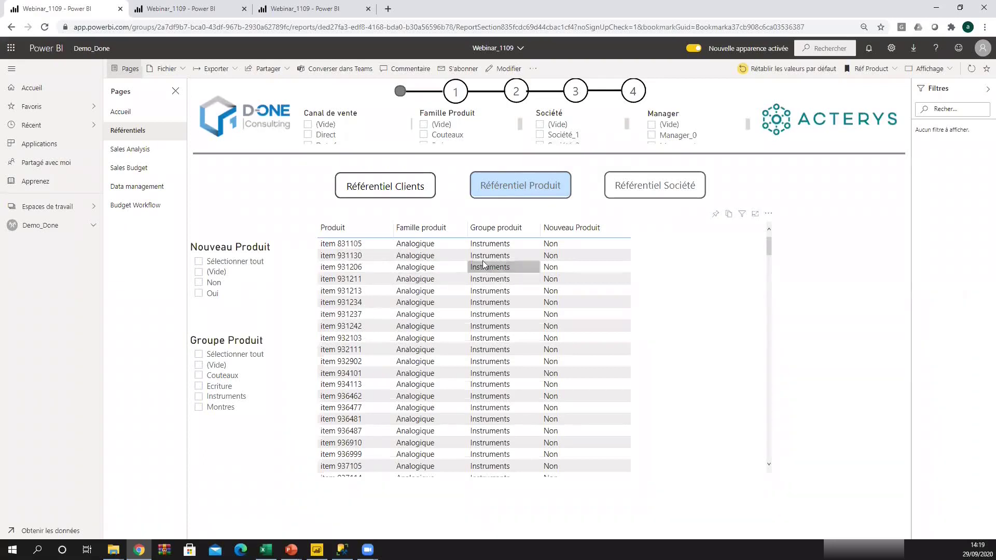
{"action": "left_click", "coordinate": [646, 196]}
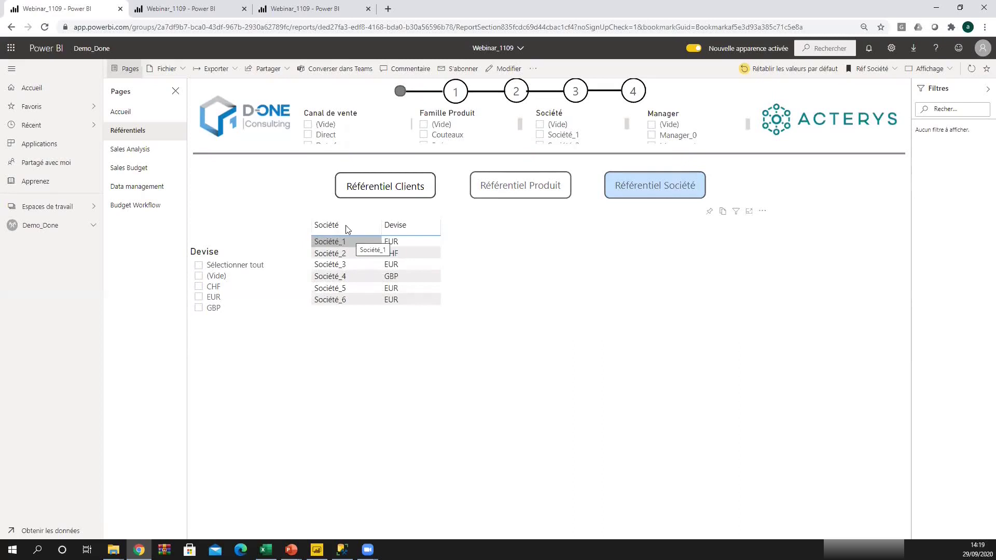
Switch the report to edit mode and add a new page named Test 1.
{"action": "left_click", "coordinate": [506, 71]}
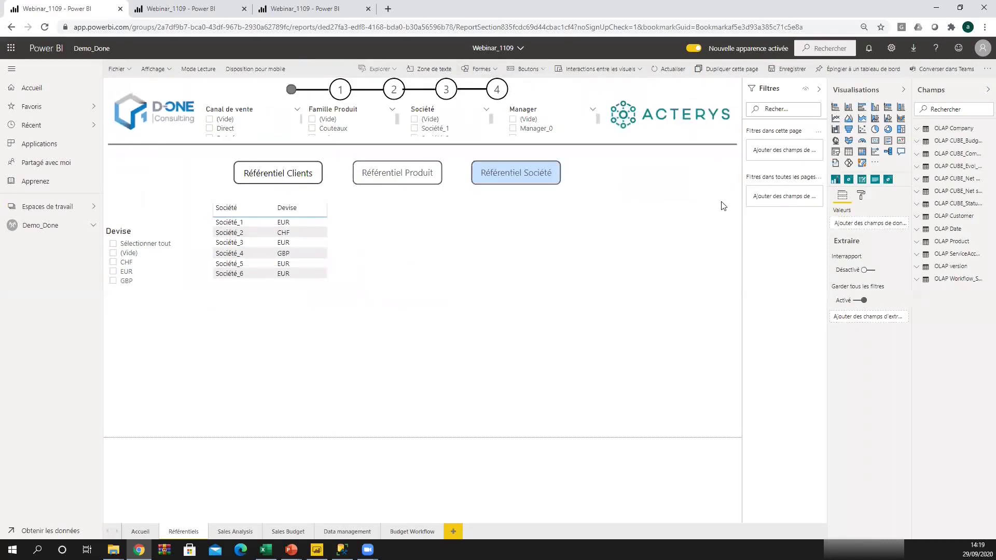
{"action": "left_click", "coordinate": [452, 532]}
{"action": "double_click", "coordinate": [459, 532]}
{"action": "type", "text": "Te"}
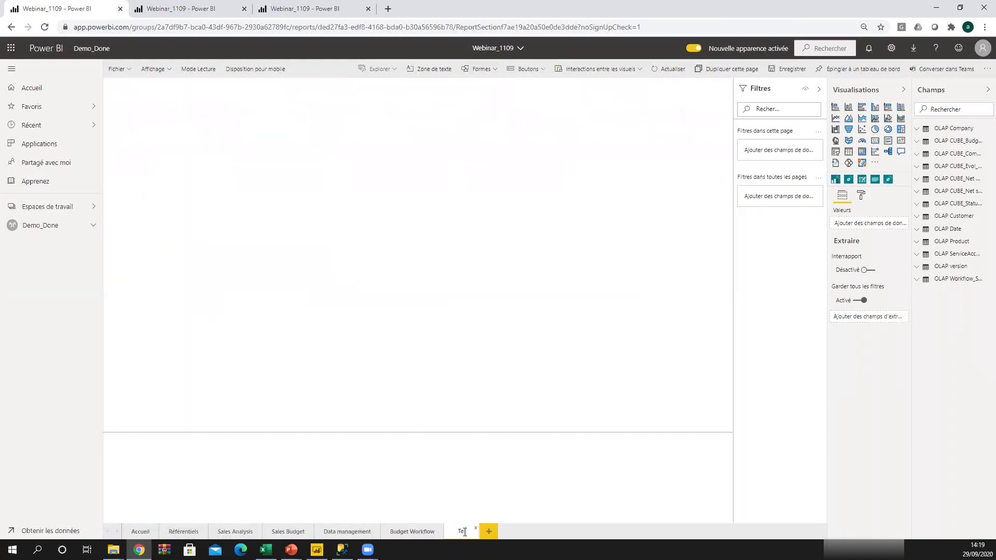
{"action": "type", "text": "st 1"}
{"action": "left_click", "coordinate": [625, 396]}
Add a matrix to the Test 1 page with Net Sales from OLAP CUBE_Net sales_WB as its value, and widen it.
{"action": "left_click", "coordinate": [863, 155]}
{"action": "left_click_drag", "start_coordinate": [223, 160], "coordinate": [347, 250]}
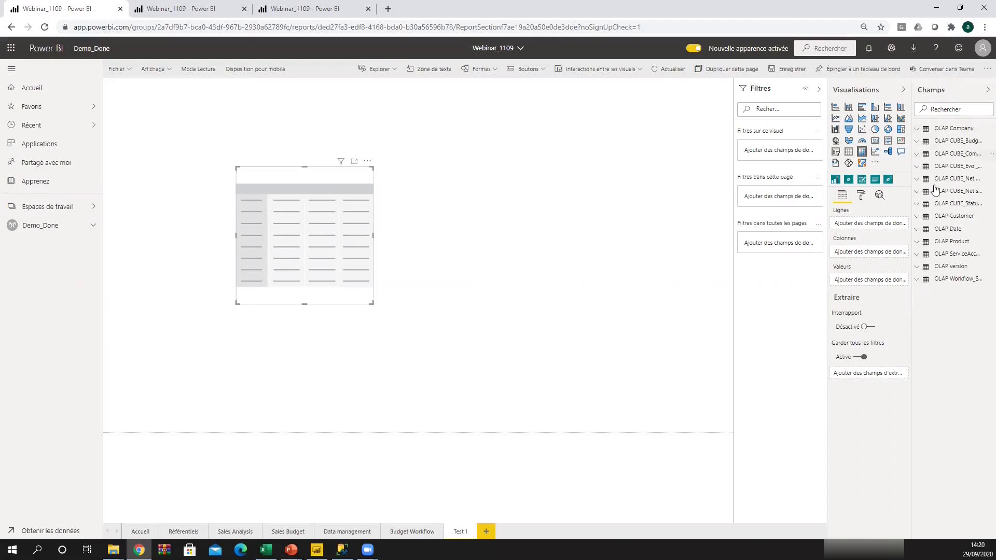
{"action": "left_click", "coordinate": [921, 193]}
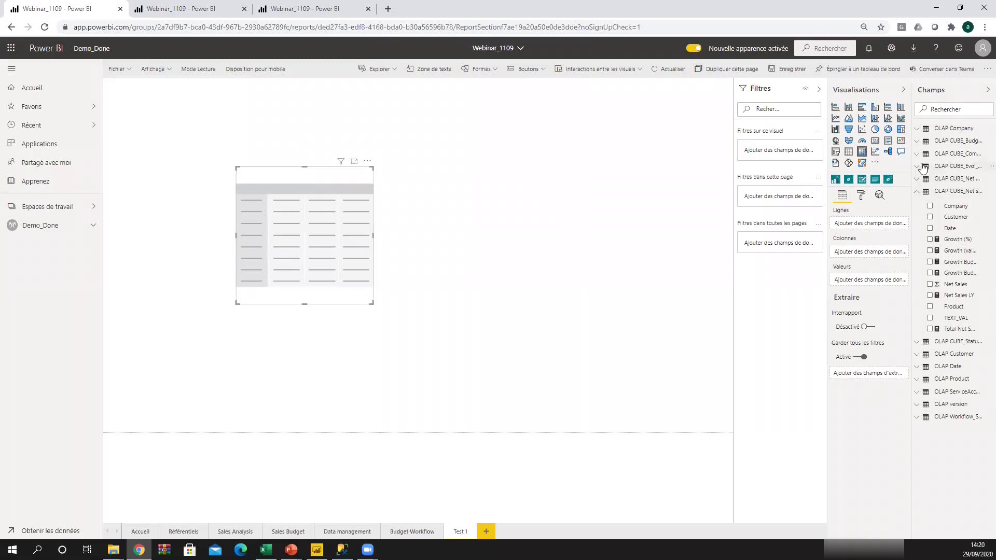
{"action": "left_click_drag", "start_coordinate": [957, 290], "coordinate": [337, 237]}
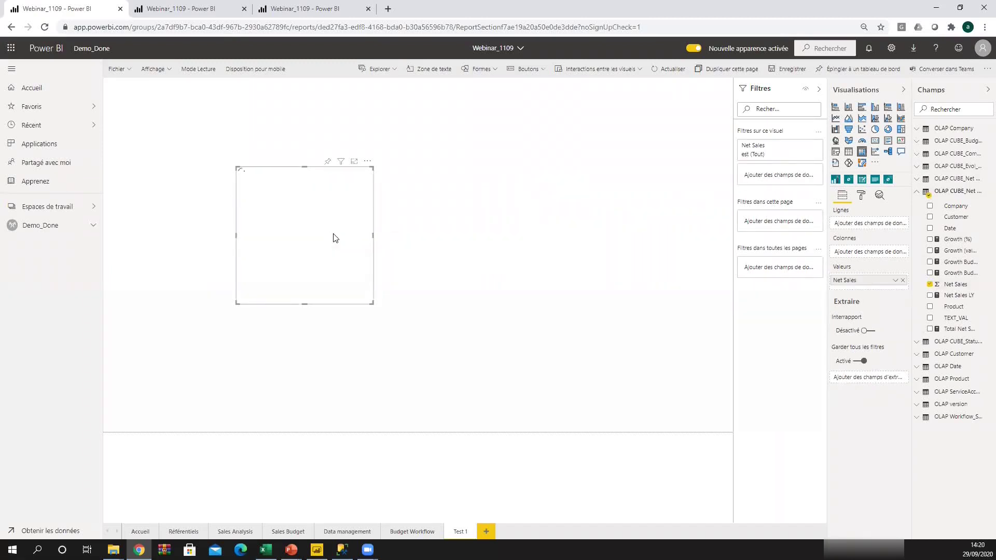
{"action": "left_click_drag", "start_coordinate": [374, 236], "coordinate": [422, 236]}
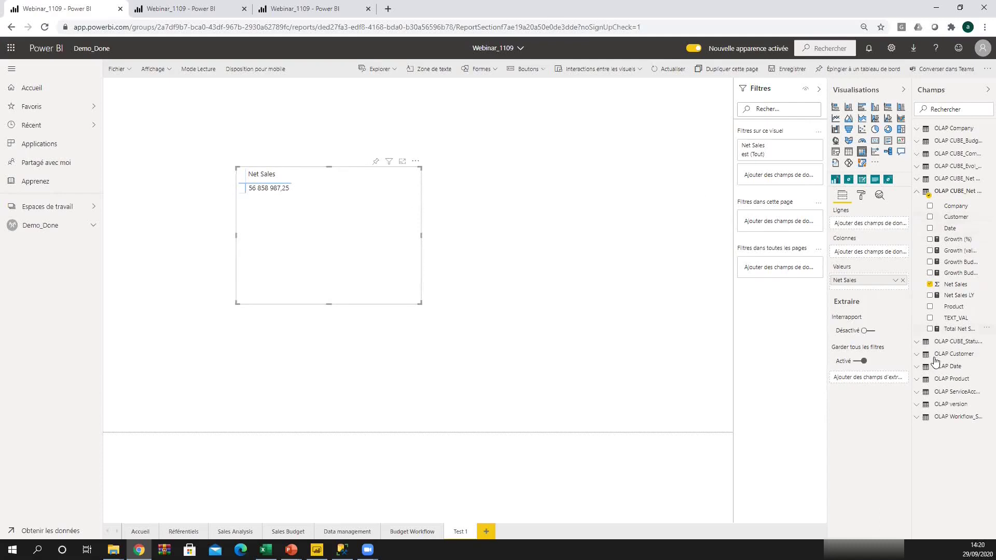
Add Product Group_1 from OLAP Product to the matrix rows and enlarge the matrix.
{"action": "left_click", "coordinate": [951, 379]}
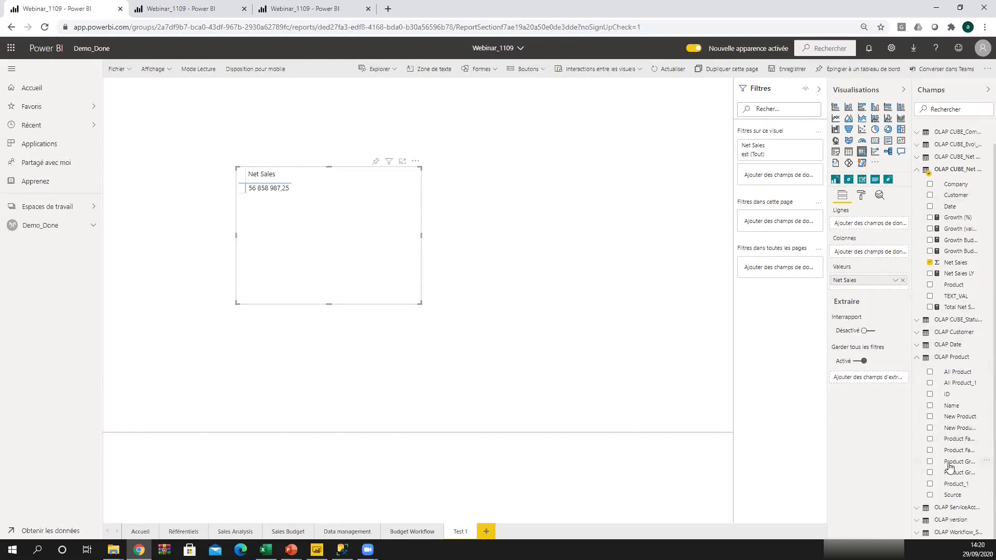
{"action": "left_click_drag", "start_coordinate": [954, 471], "coordinate": [873, 225]}
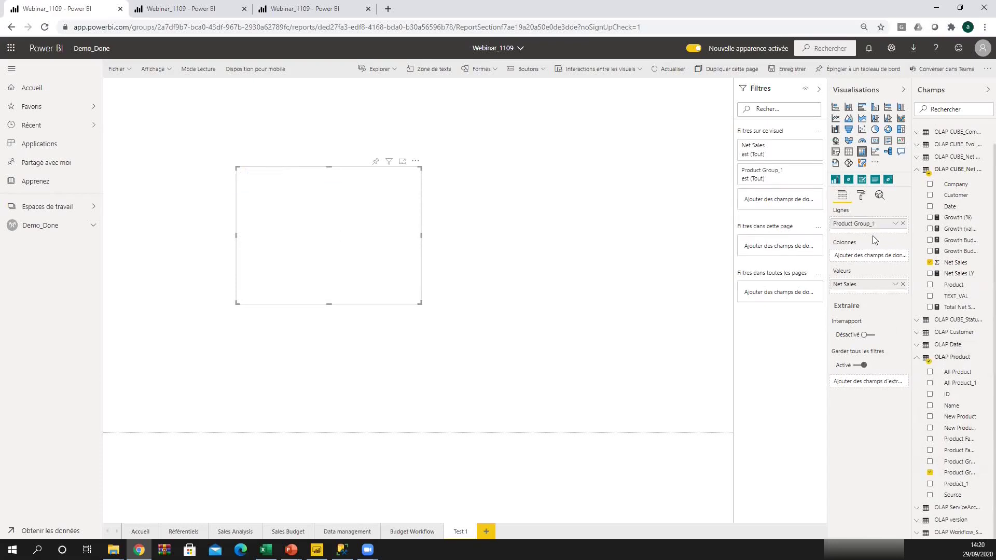
{"action": "left_click_drag", "start_coordinate": [420, 303], "coordinate": [513, 345]}
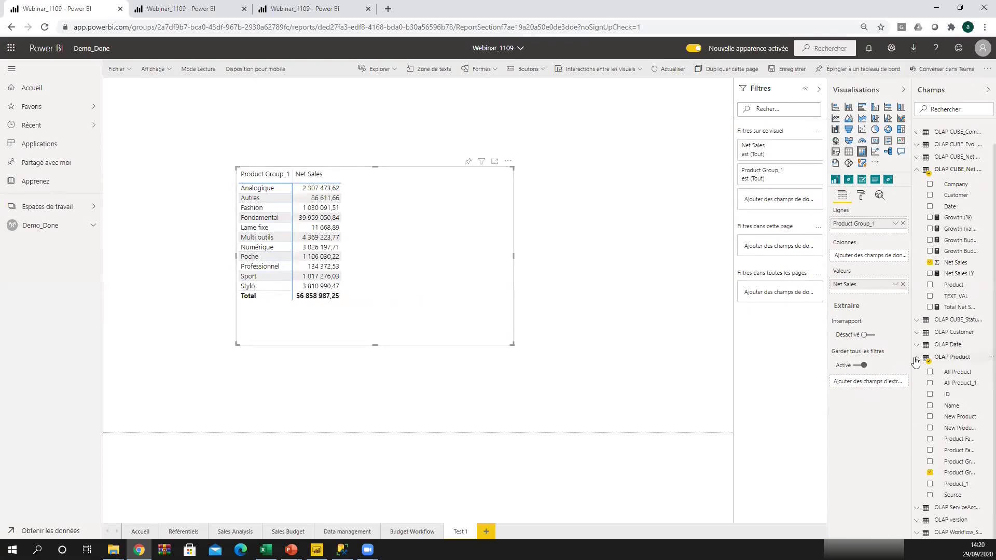
Add State_1 from OLAP Customer as a second row level beneath Product Group_1.
{"action": "left_click", "coordinate": [917, 336]}
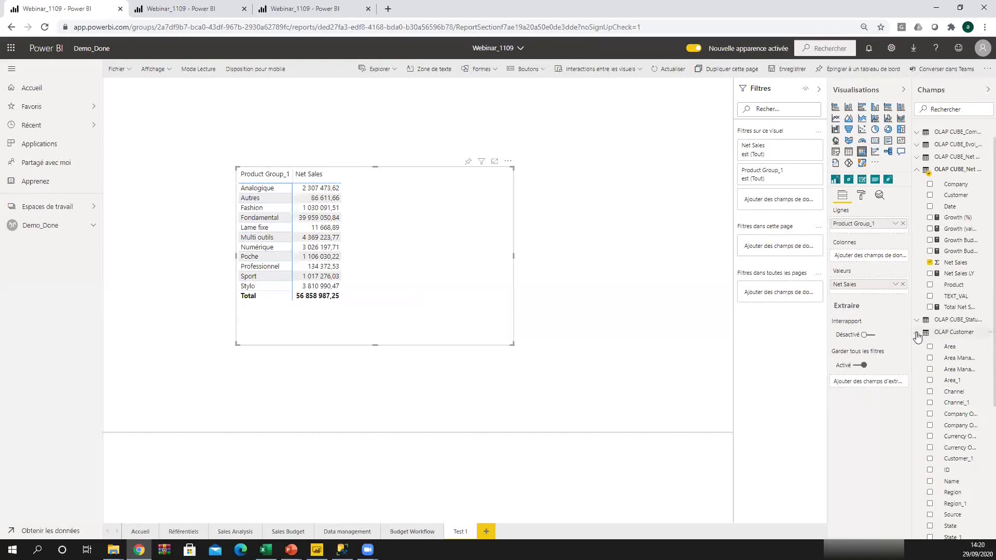
{"action": "scroll", "coordinate": [931, 396], "scroll_direction": "down", "scroll_amount": 1}
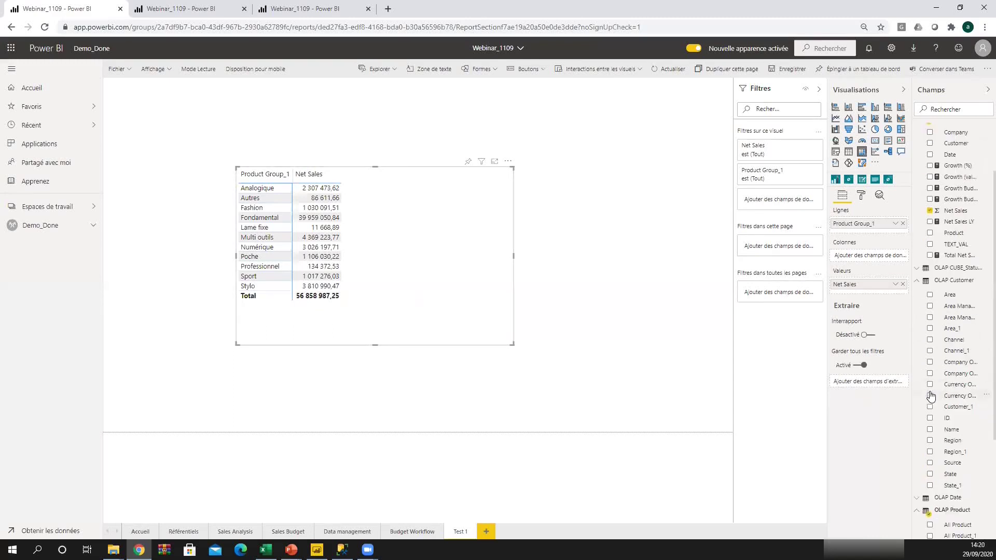
{"action": "left_click_drag", "start_coordinate": [959, 486], "coordinate": [870, 230]}
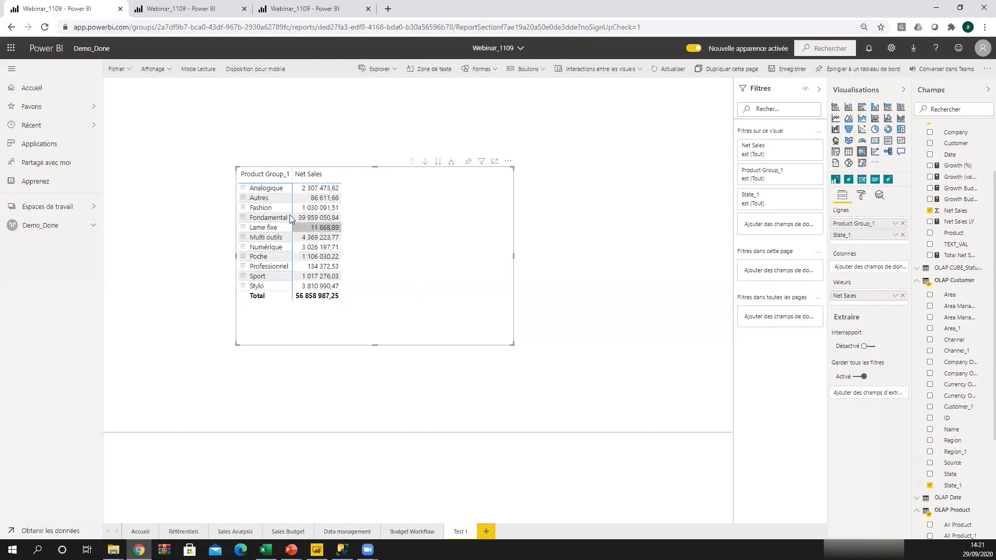
Expand the Autres group in the matrix, and reorder the row fields so State_1 comes above Product Group_1.
{"action": "left_click", "coordinate": [244, 198]}
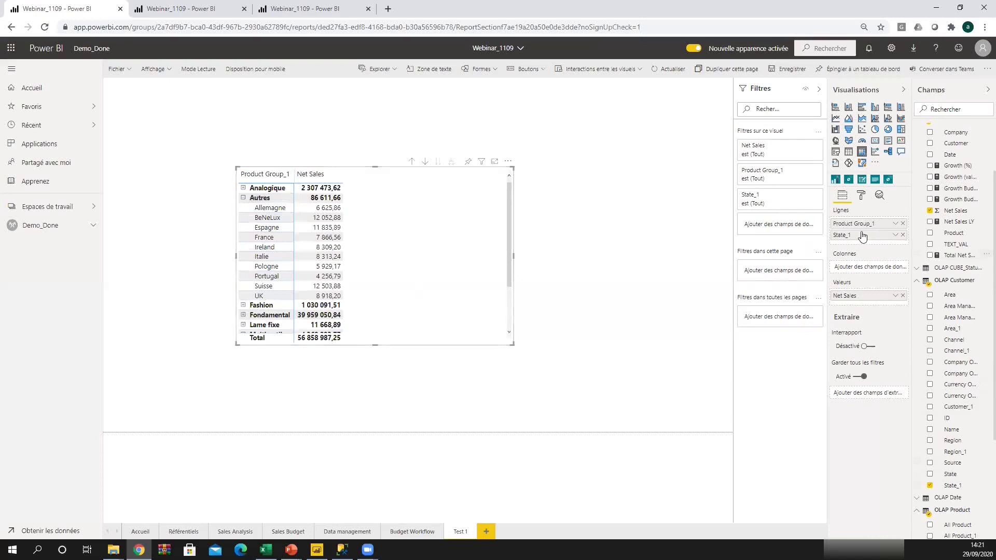
{"action": "left_click_drag", "start_coordinate": [863, 226], "coordinate": [864, 239]}
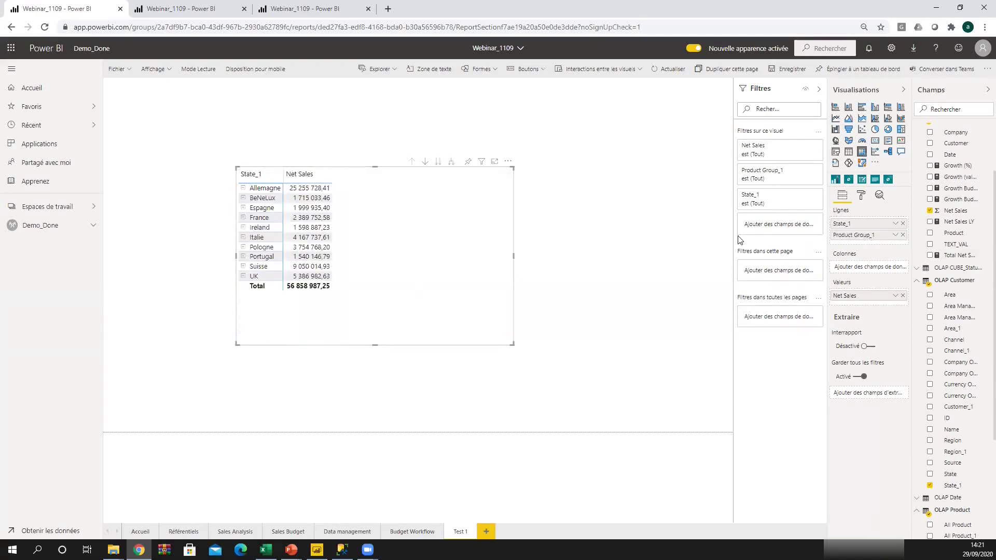
{"action": "left_click", "coordinate": [643, 238]}
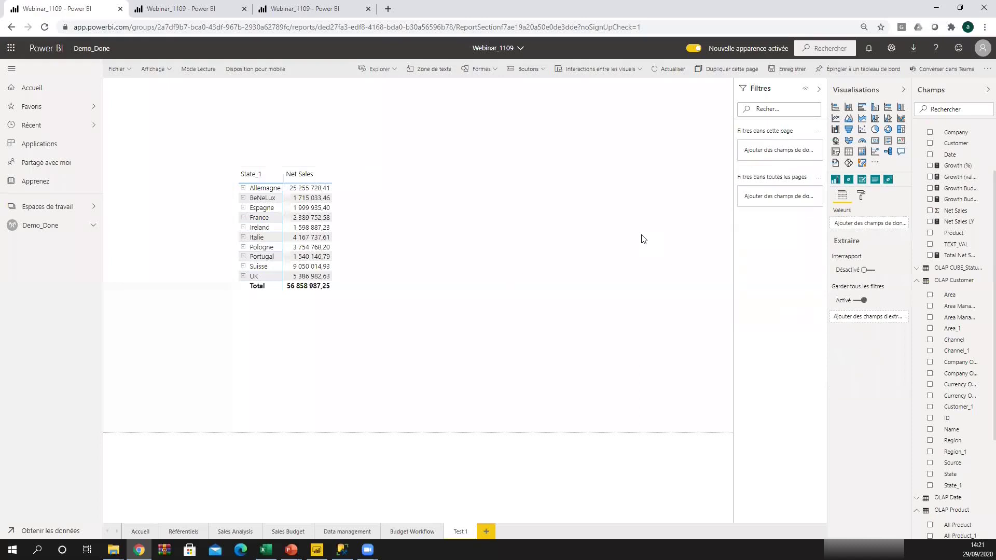
Add a slicer on Year from OLAP Date above the matrix and display it as a dropdown list.
{"action": "left_click", "coordinate": [835, 151]}
{"action": "left_click_drag", "start_coordinate": [225, 117], "coordinate": [204, 107]}
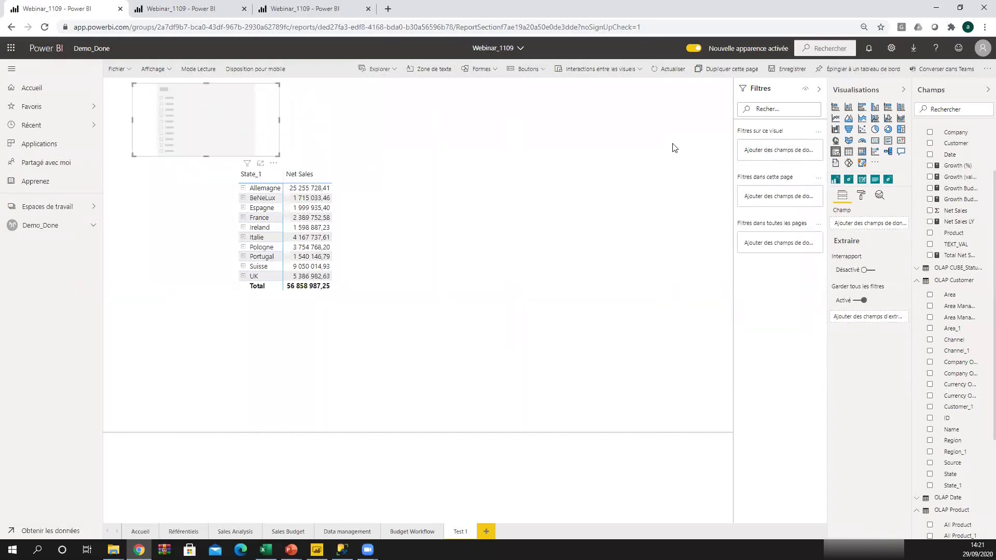
{"action": "left_click", "coordinate": [917, 280]}
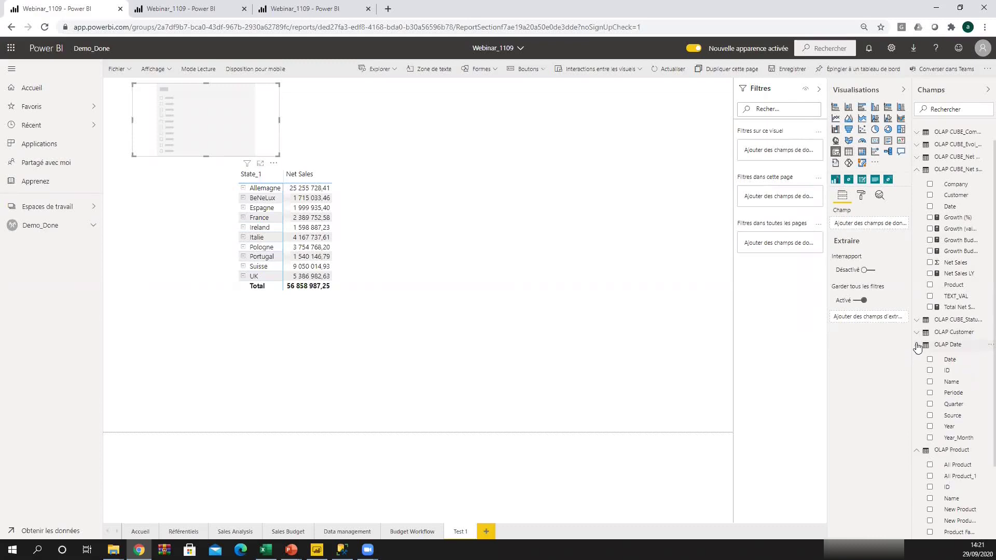
{"action": "left_click_drag", "start_coordinate": [951, 429], "coordinate": [208, 127]}
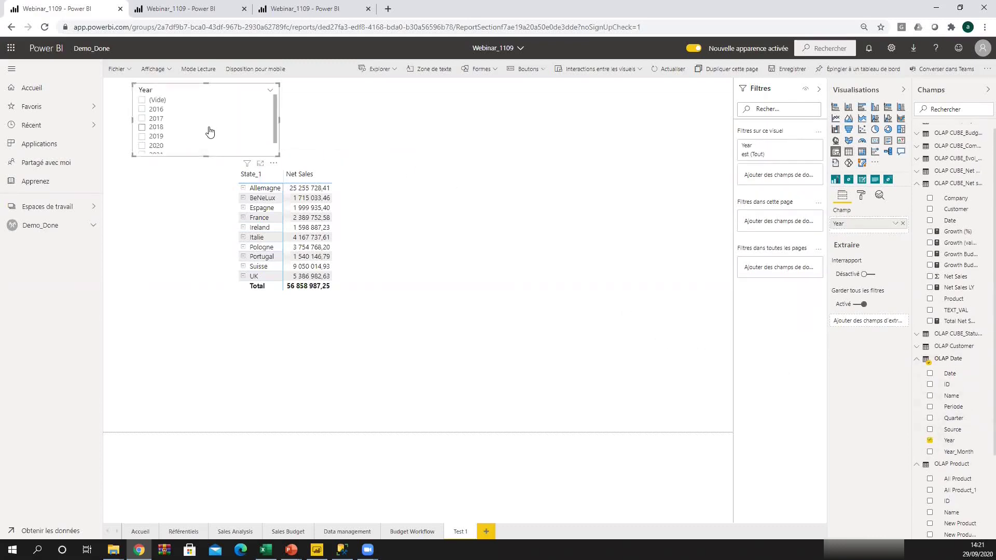
{"action": "left_click", "coordinate": [270, 92]}
{"action": "left_click", "coordinate": [291, 122]}
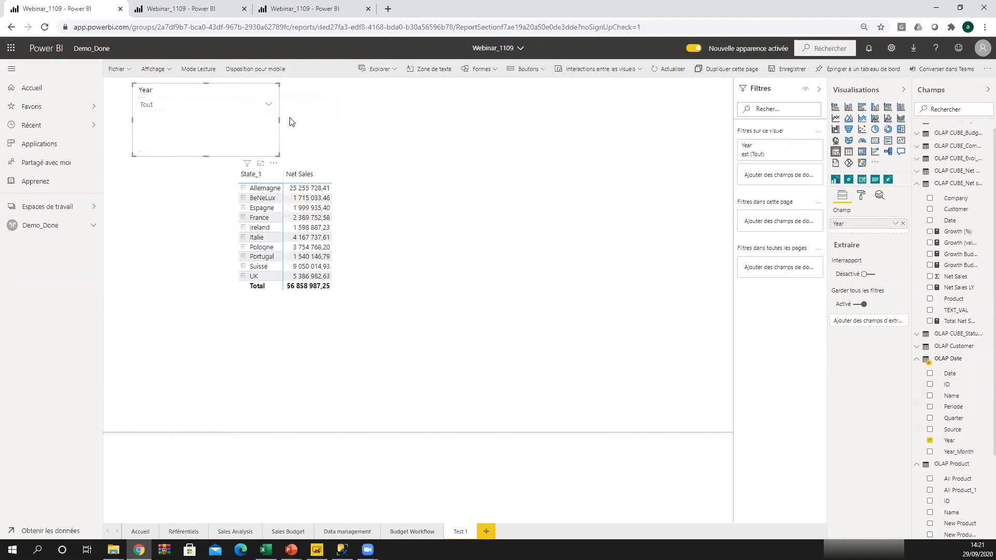
Filter the page to the year 2019 with the Year slicer.
{"action": "left_click", "coordinate": [269, 105]}
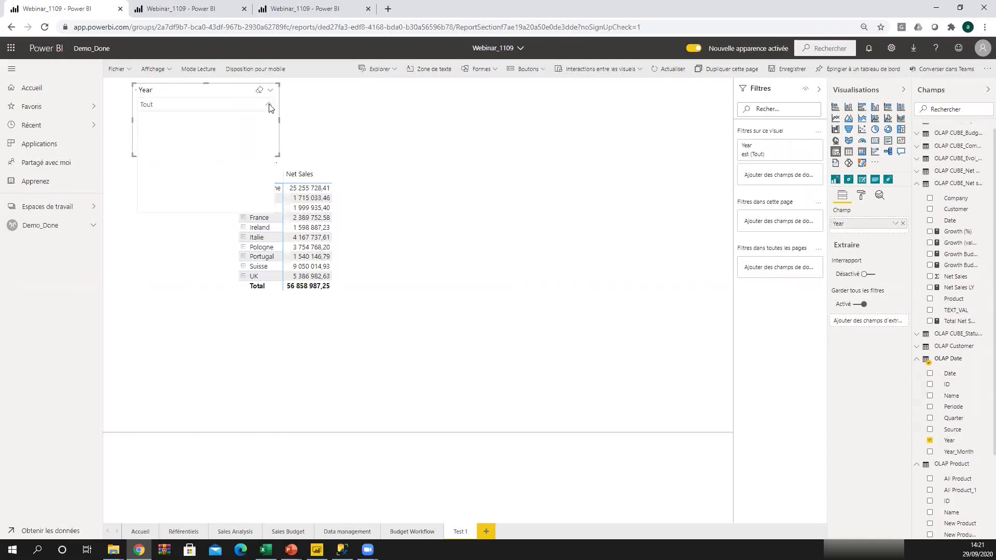
{"action": "left_click", "coordinate": [145, 154]}
{"action": "left_click", "coordinate": [340, 155]}
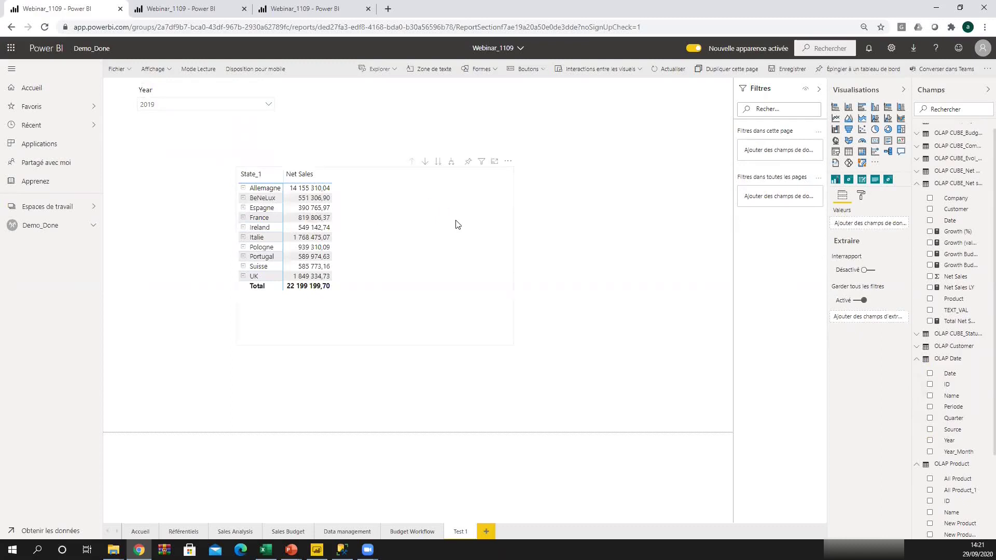
Add the Net Sales LY measure to the matrix values, placed before Net Sales.
{"action": "left_click", "coordinate": [431, 231]}
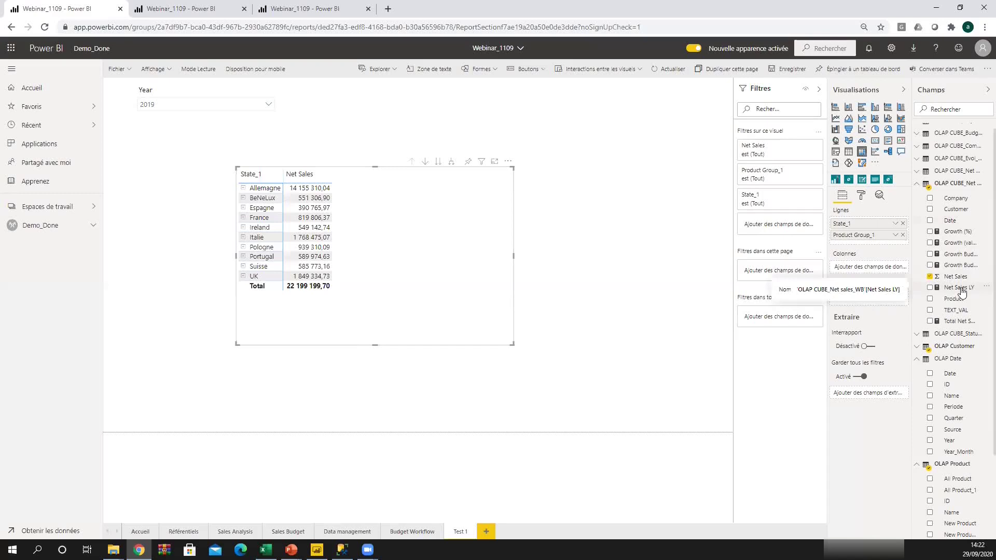
{"action": "left_click_drag", "start_coordinate": [962, 292], "coordinate": [870, 296]}
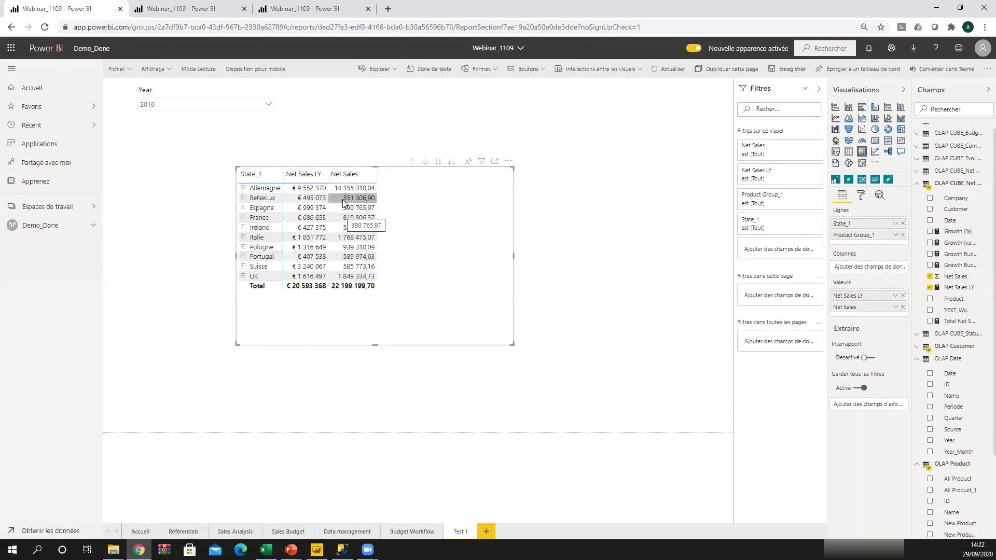
Switch to the open Sales Analysis report, expand Europe centrale by country, and examine sales and budget variances by region and family.
{"action": "left_click", "coordinate": [181, 7]}
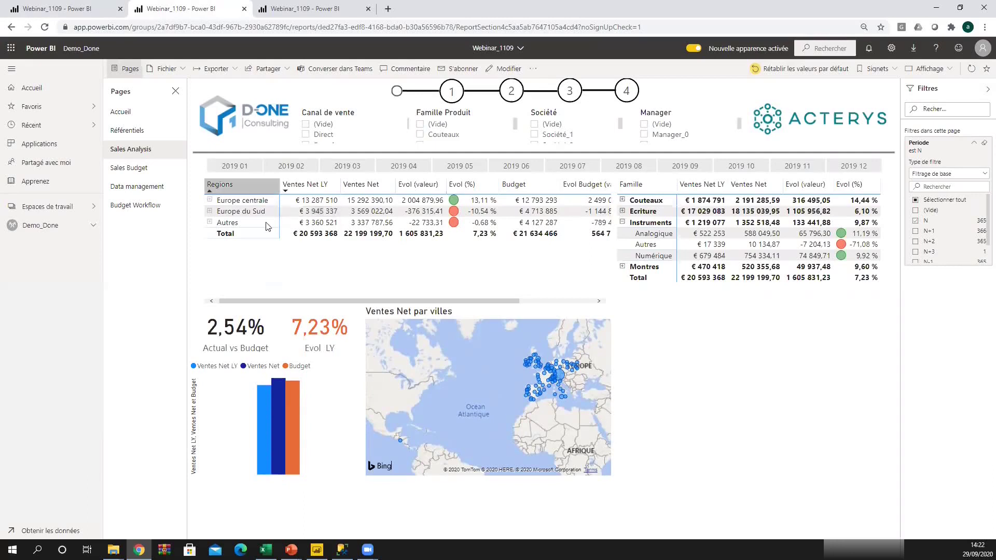
{"action": "left_click", "coordinate": [209, 201]}
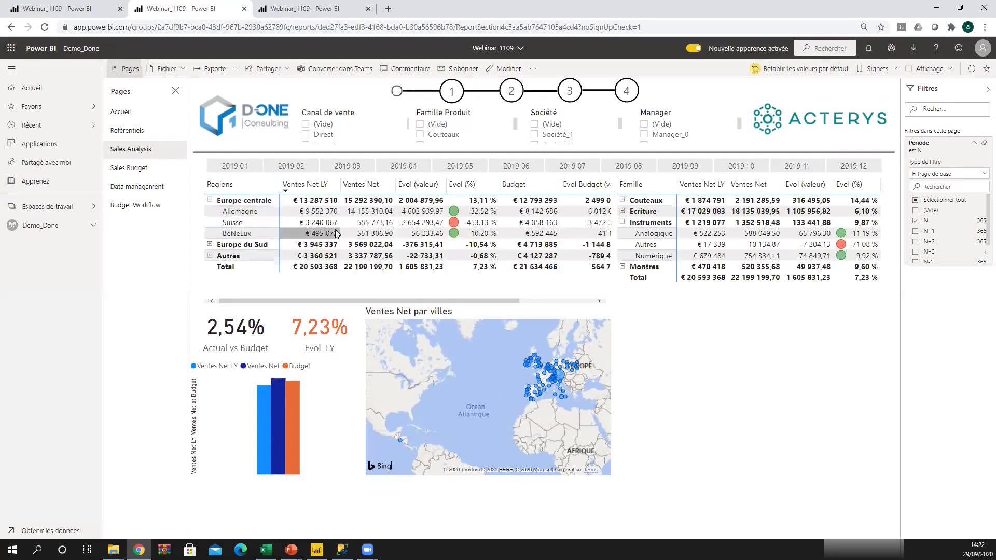
{"action": "left_click", "coordinate": [367, 187]}
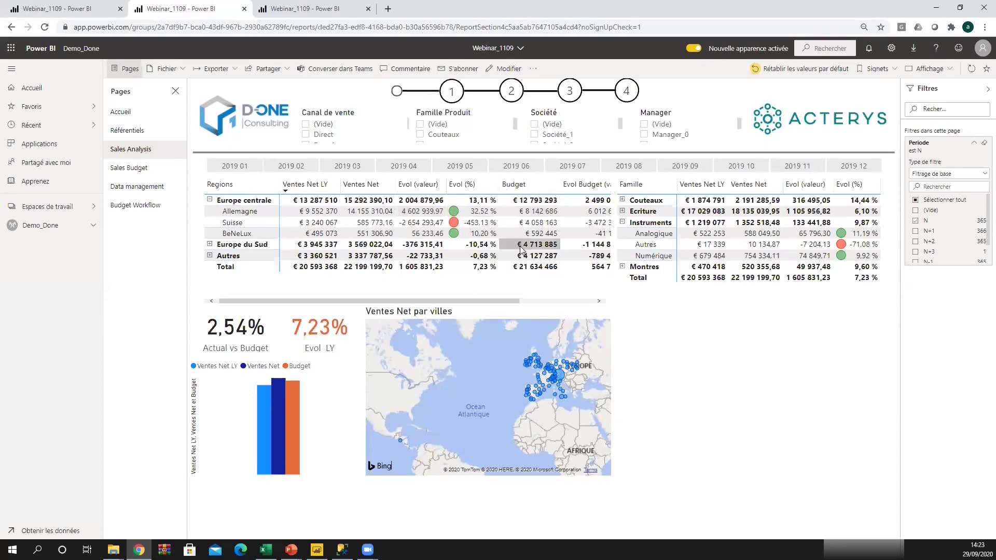
{"action": "left_click_drag", "start_coordinate": [514, 301], "coordinate": [584, 284]}
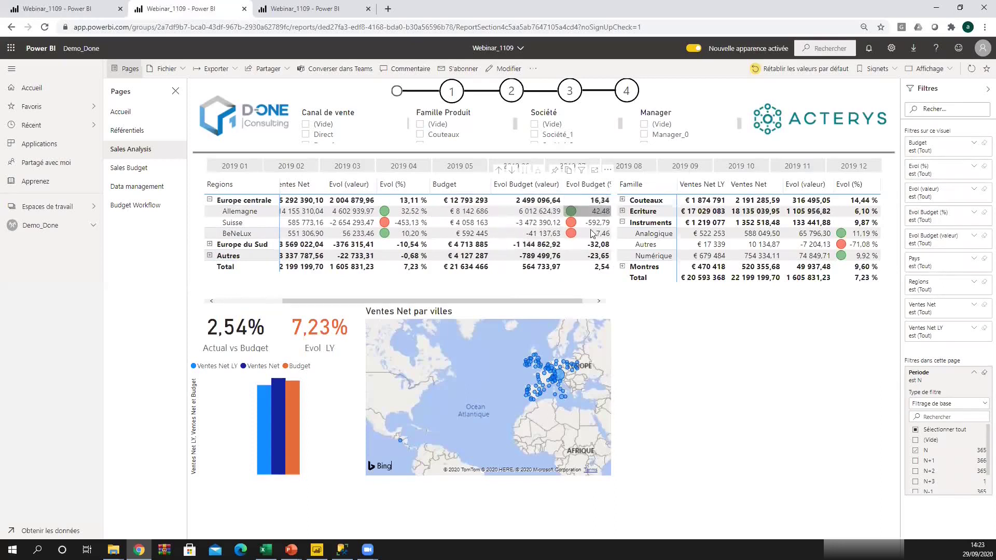
{"action": "scroll", "coordinate": [592, 223], "scroll_direction": "right", "scroll_amount": 1}
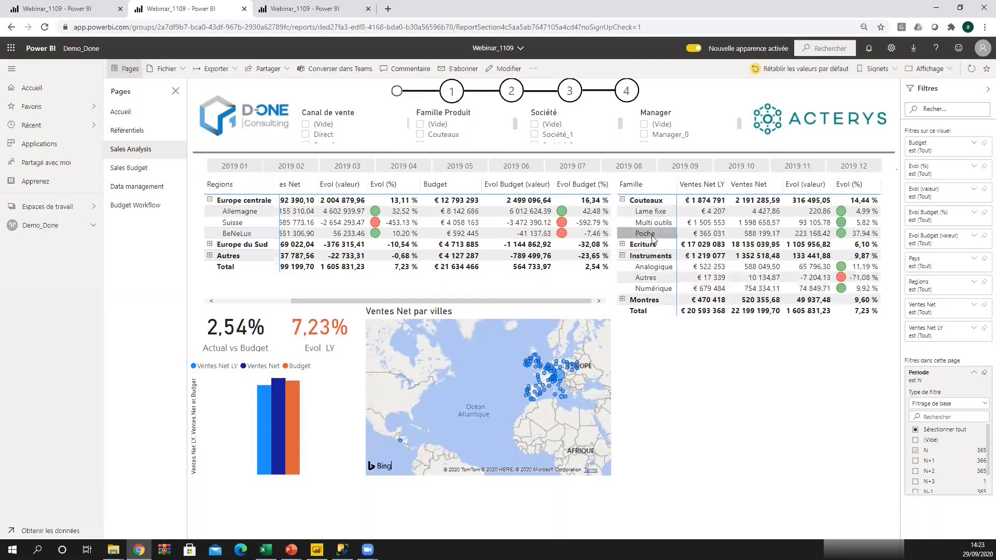
Zoom the Ventes Net par villes map in on Spain, southern France and Italy to inspect sales by city.
{"action": "mouse_move", "coordinate": [449, 265]}
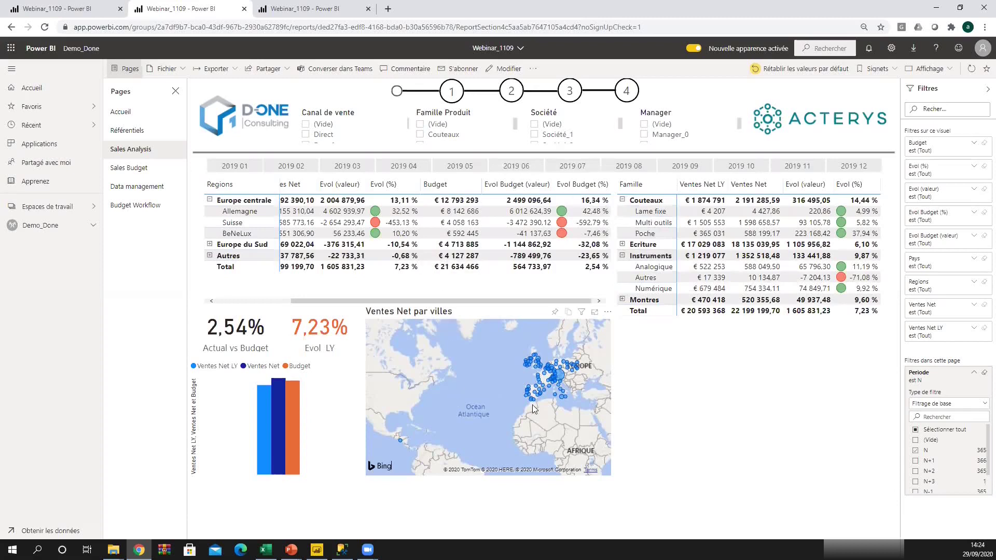
{"action": "scroll", "coordinate": [532, 404], "scroll_direction": "up", "scroll_amount": 5}
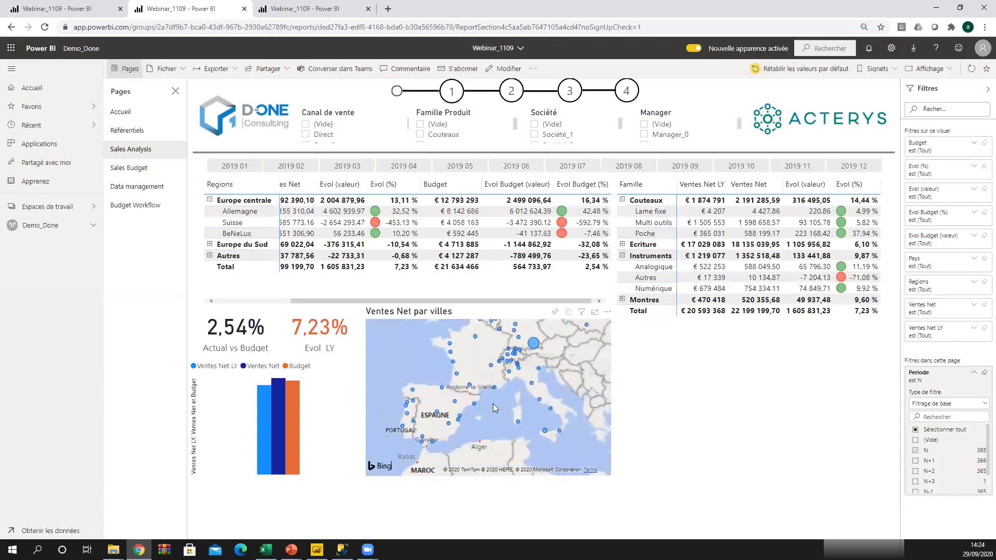
{"action": "scroll", "coordinate": [487, 399], "scroll_direction": "up", "scroll_amount": 2}
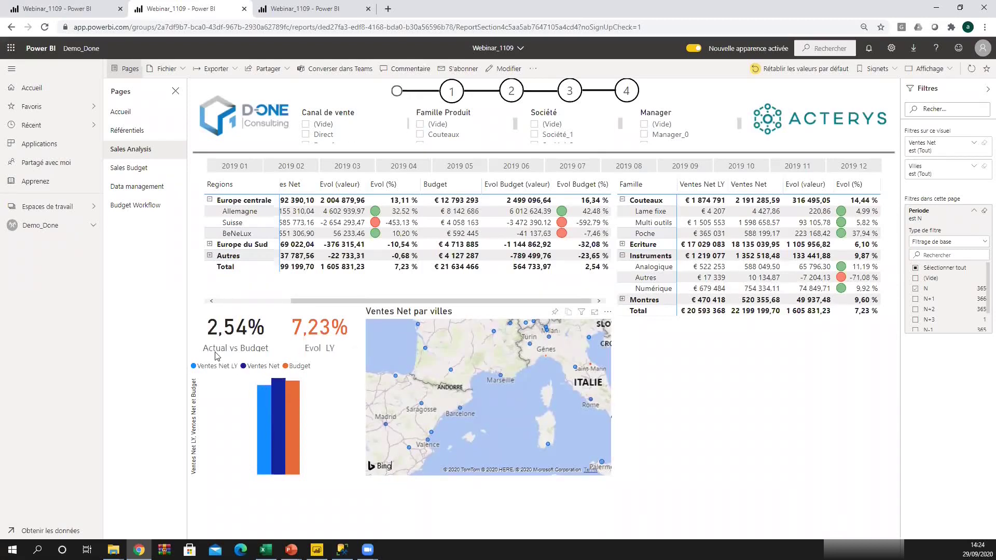
Open the Sales Budget page from the report's home page and run the Initialisation LY function on the 2020 budget.
{"action": "left_click", "coordinate": [129, 112]}
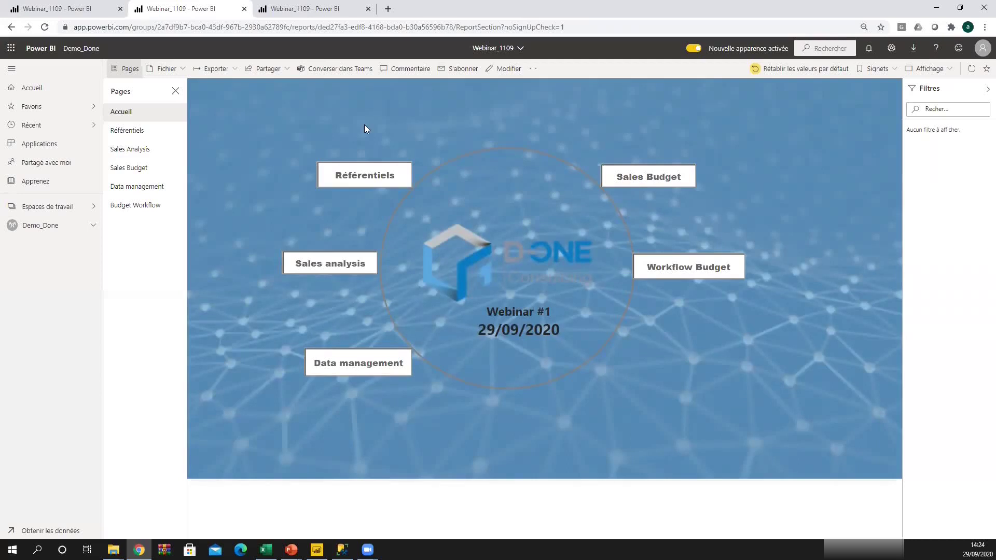
{"action": "left_click", "coordinate": [619, 186]}
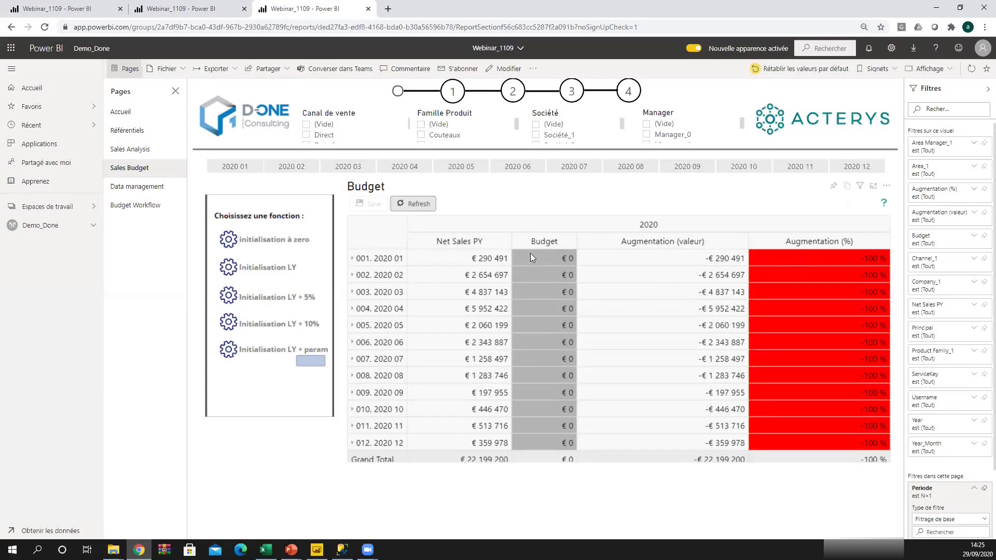
{"action": "left_click", "coordinate": [231, 273]}
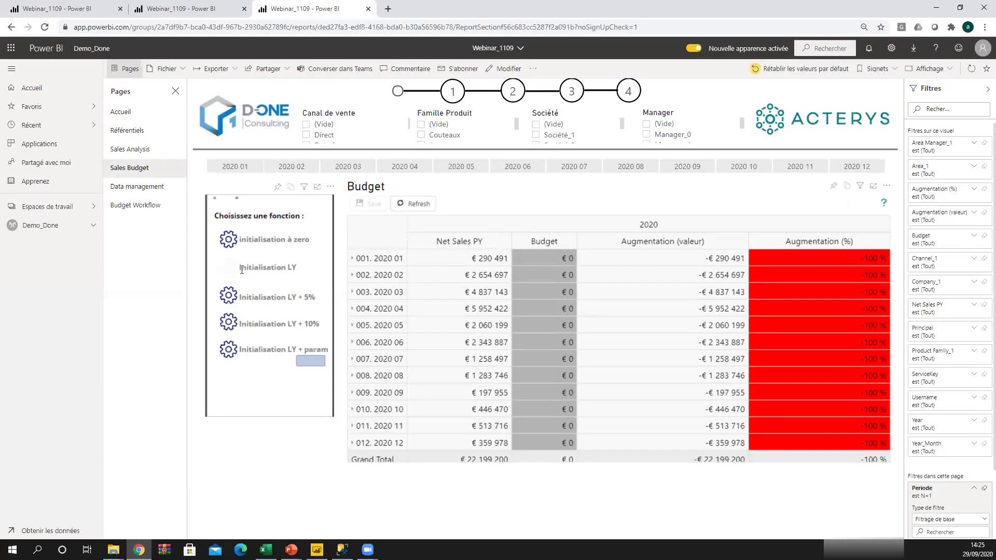
{"action": "left_click", "coordinate": [267, 313]}
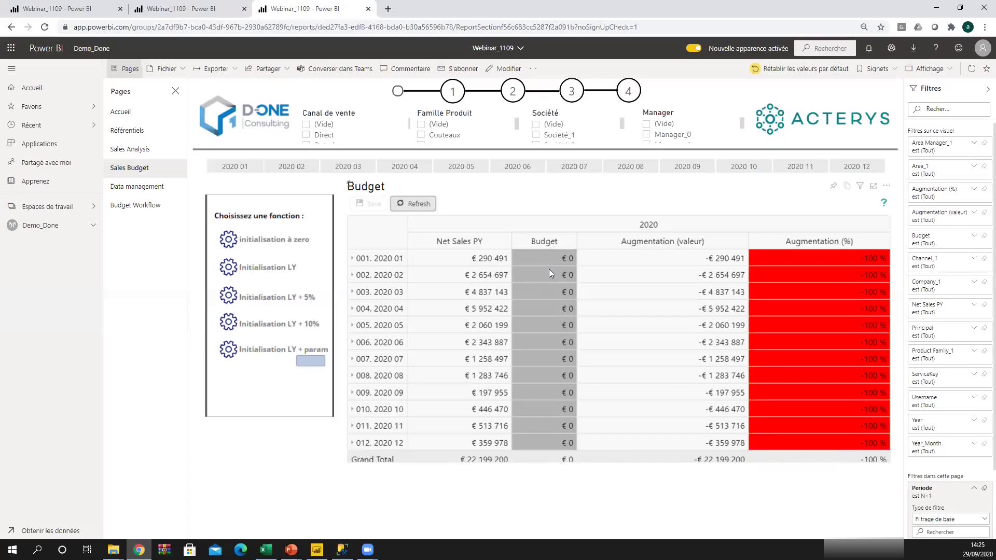
Open the Sales Analysis page in the other open report, filter Periode to N+1 only, and check the regions' total Budget.
{"action": "left_click", "coordinate": [186, 7]}
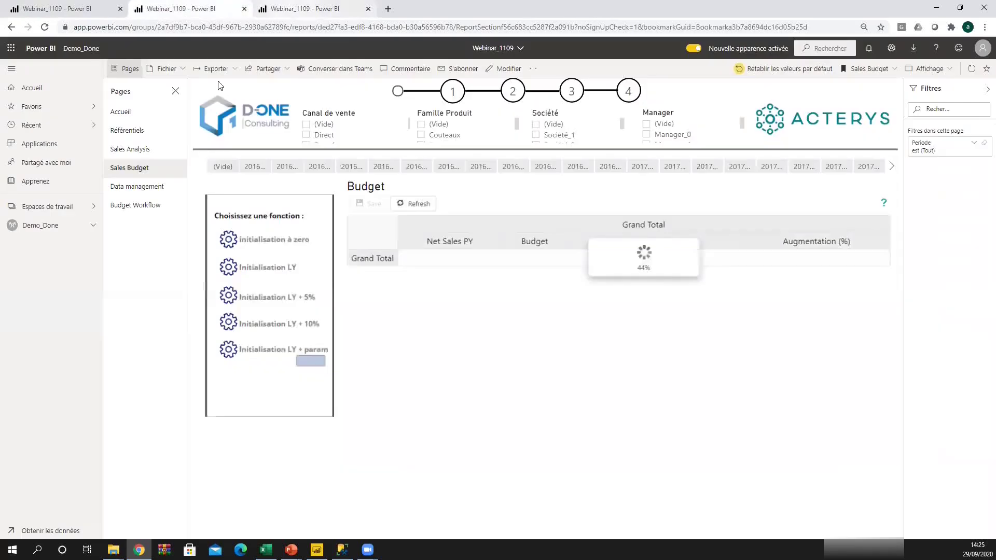
{"action": "left_click", "coordinate": [134, 153]}
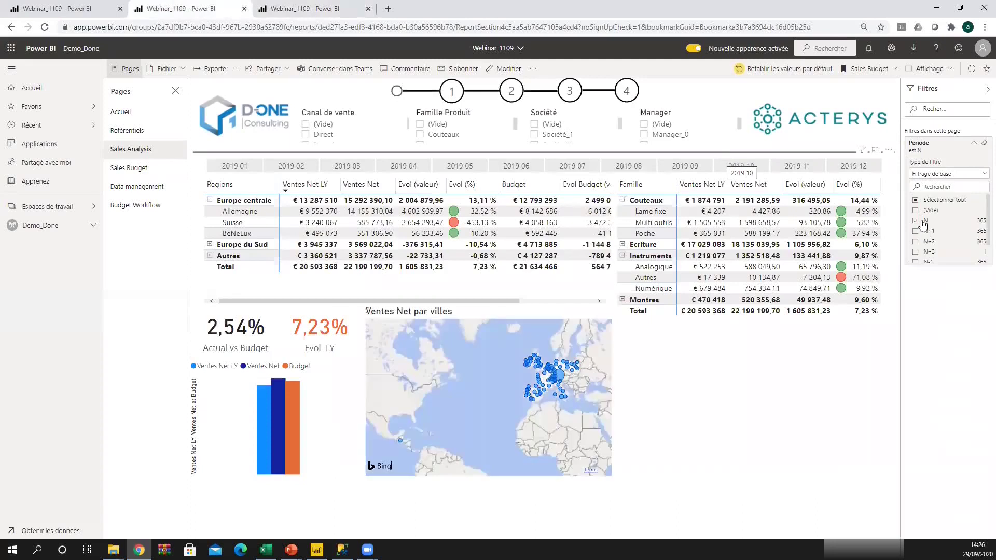
{"action": "left_click", "coordinate": [917, 232]}
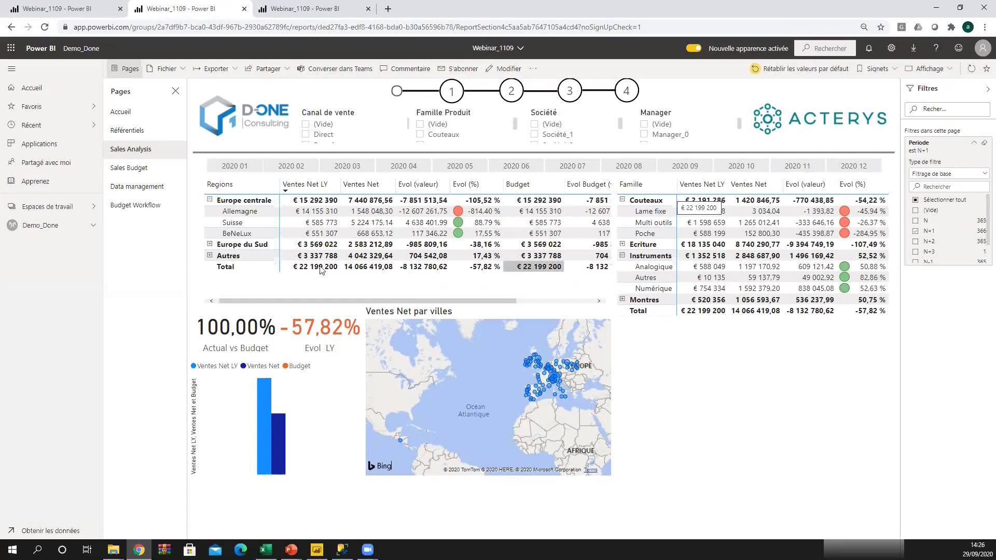
{"action": "left_click", "coordinate": [538, 268]}
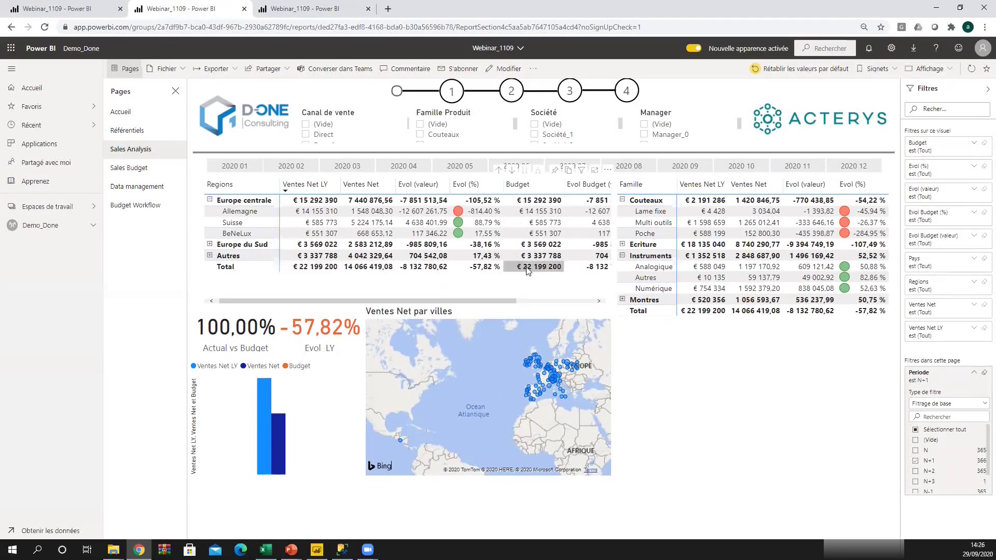
Return to the open Sales Budget report and drill 2020 01 down through Couteaux to its cities to review the initialised budget.
{"action": "left_click", "coordinate": [284, 9]}
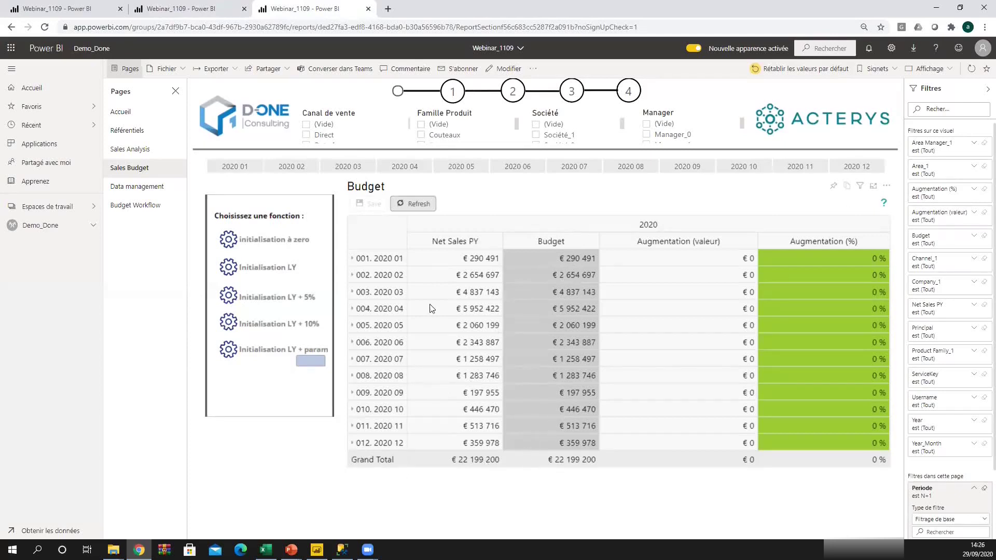
{"action": "left_click", "coordinate": [395, 261]}
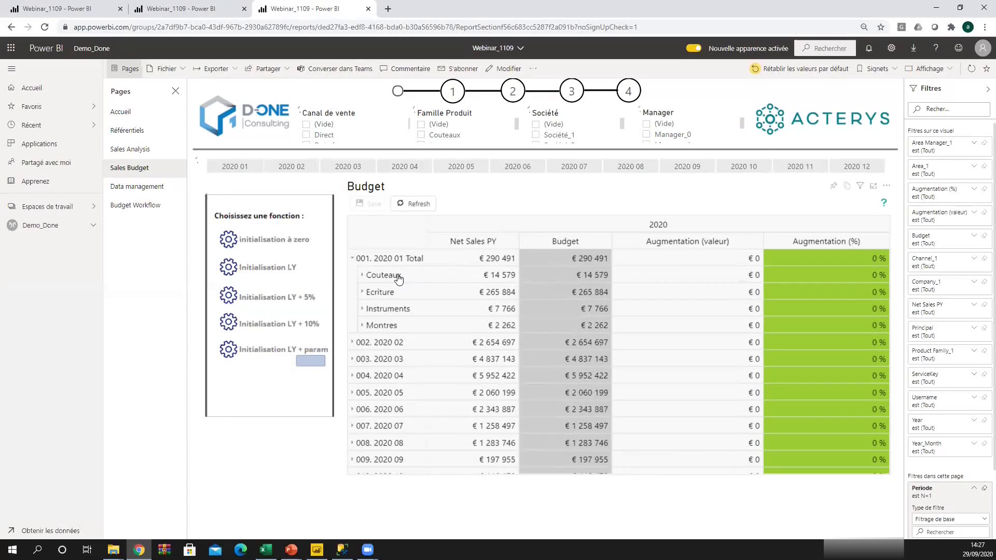
{"action": "left_click", "coordinate": [399, 278]}
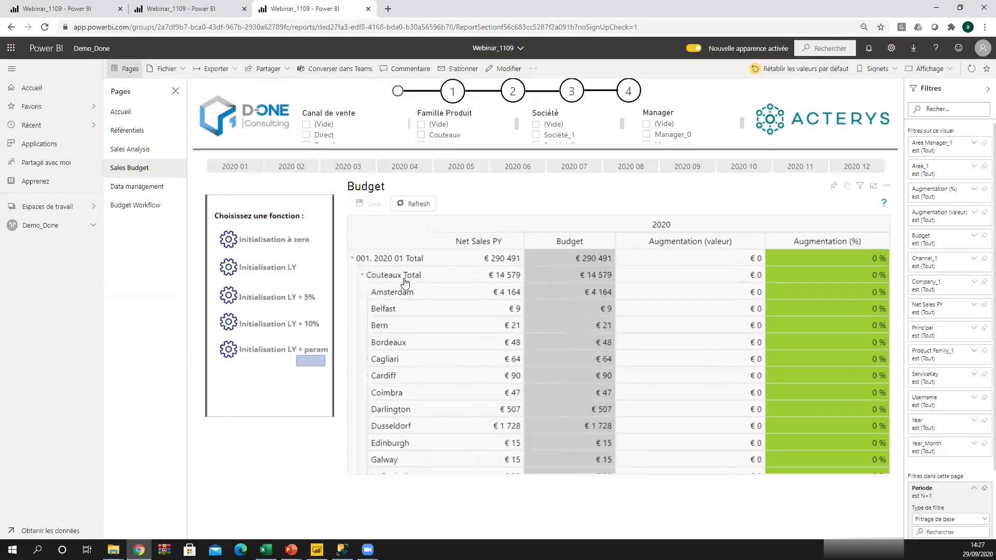
{"action": "scroll", "coordinate": [406, 431], "scroll_direction": "down", "scroll_amount": 4}
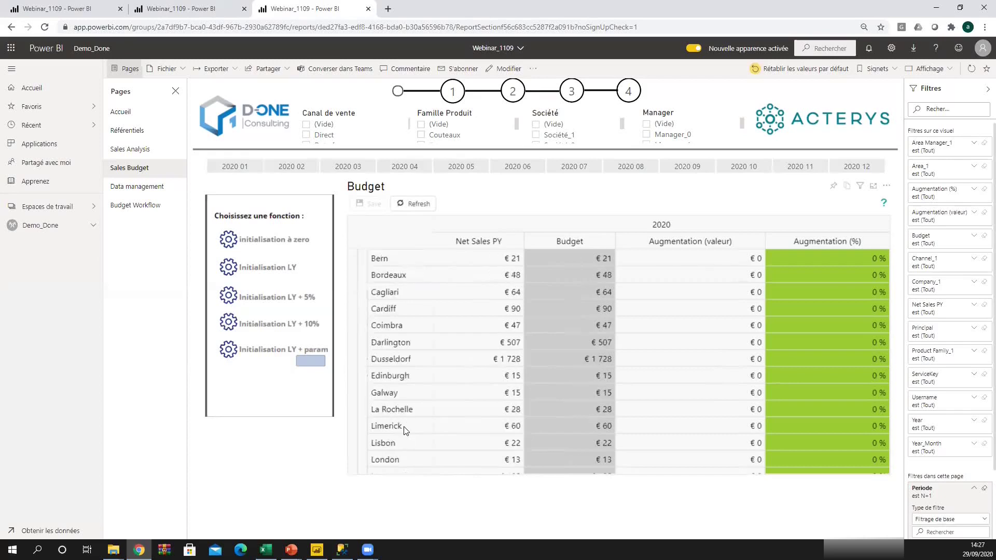
{"action": "scroll", "coordinate": [406, 431], "scroll_direction": "down", "scroll_amount": 3}
{"action": "scroll", "coordinate": [402, 424], "scroll_direction": "up", "scroll_amount": 7}
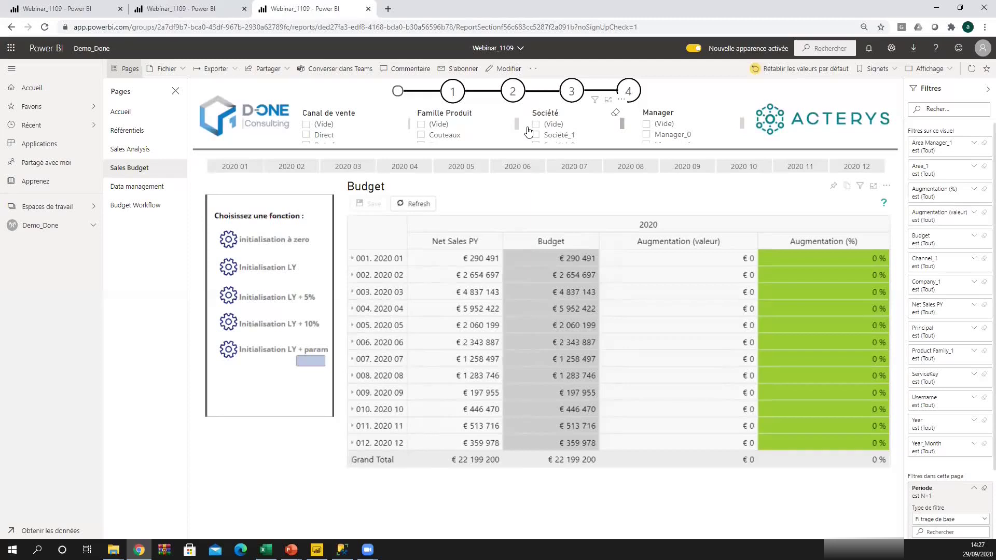
Filter the Budget table to Manager_13 with the Manager slicer.
{"action": "scroll", "coordinate": [703, 131], "scroll_direction": "down", "scroll_amount": 5}
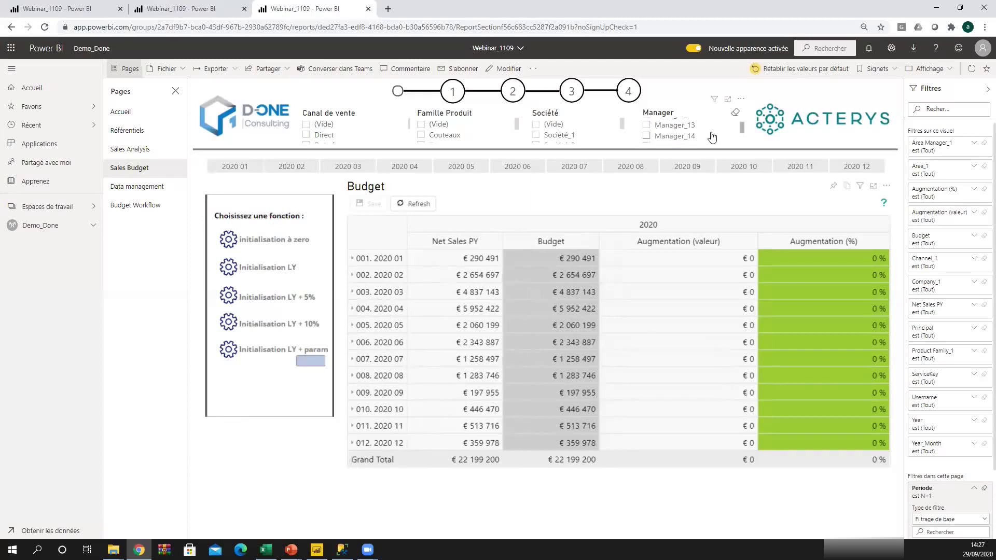
{"action": "left_click_drag", "start_coordinate": [741, 126], "coordinate": [741, 121]}
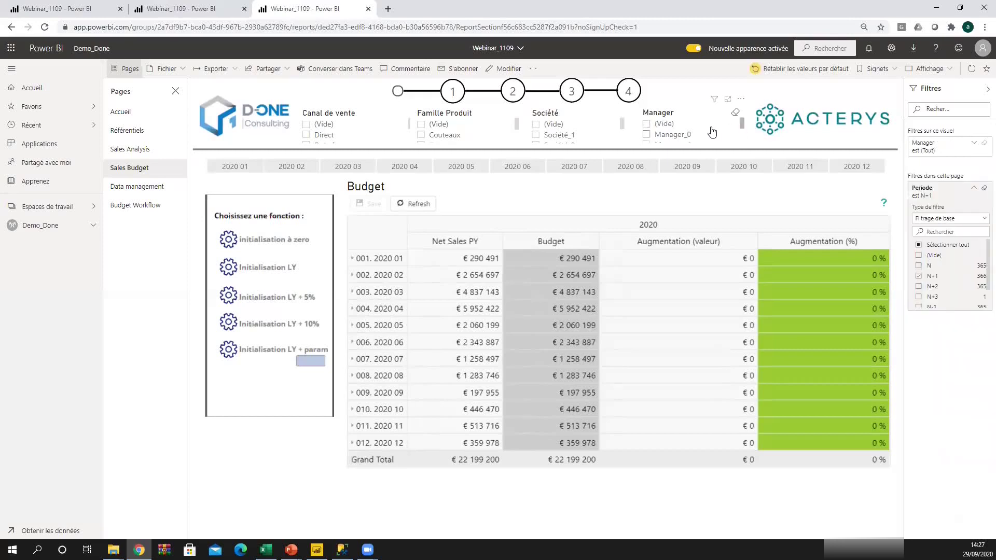
{"action": "scroll", "coordinate": [714, 134], "scroll_direction": "down", "scroll_amount": 5}
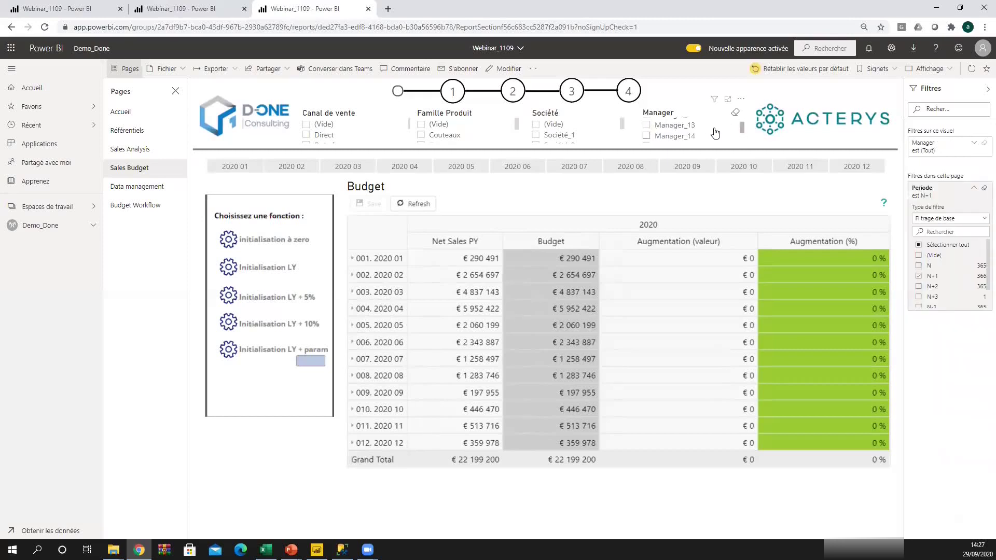
{"action": "left_click", "coordinate": [647, 127]}
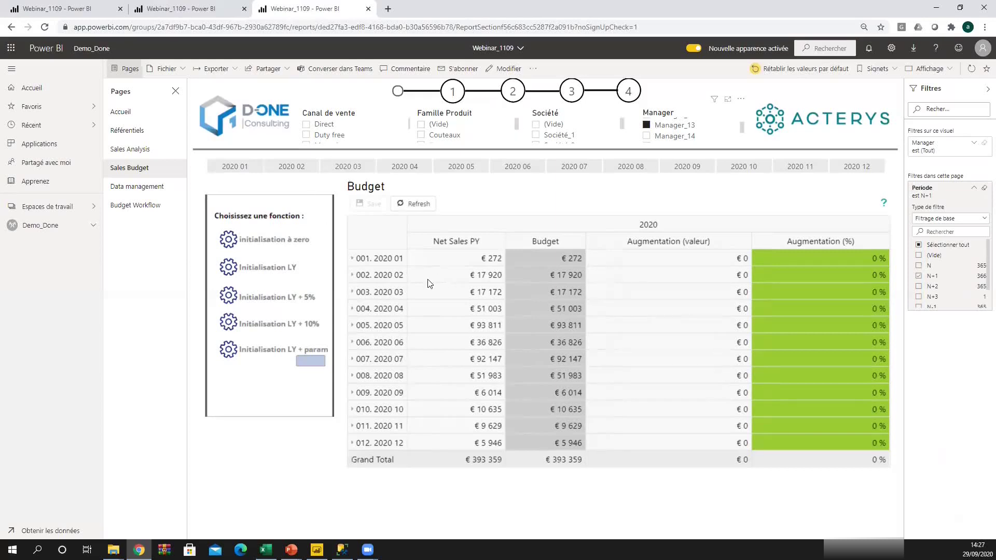
Expand 2020 02 into its product families and Couteaux into its cities to examine the manager's budget breakdown.
{"action": "left_click", "coordinate": [386, 279]}
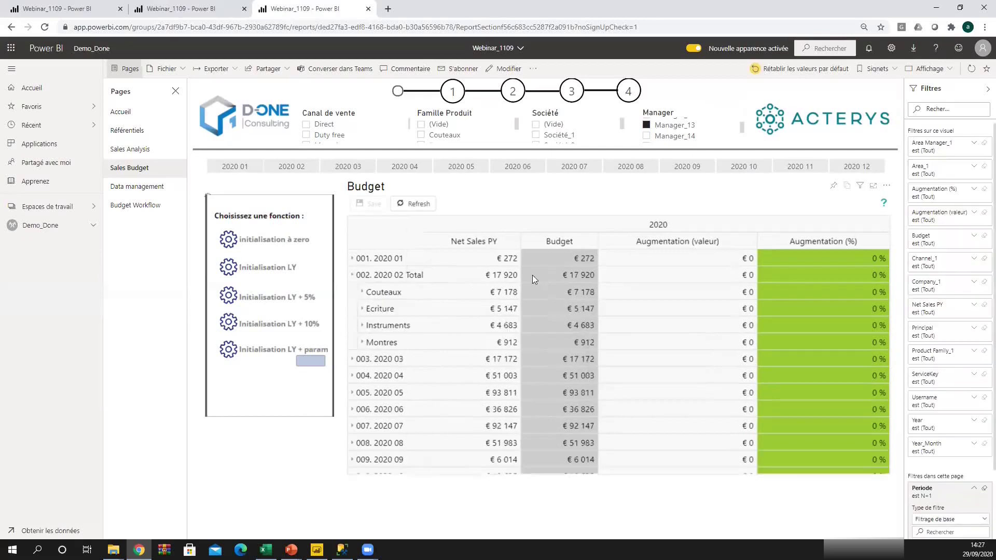
{"action": "left_click", "coordinate": [388, 294]}
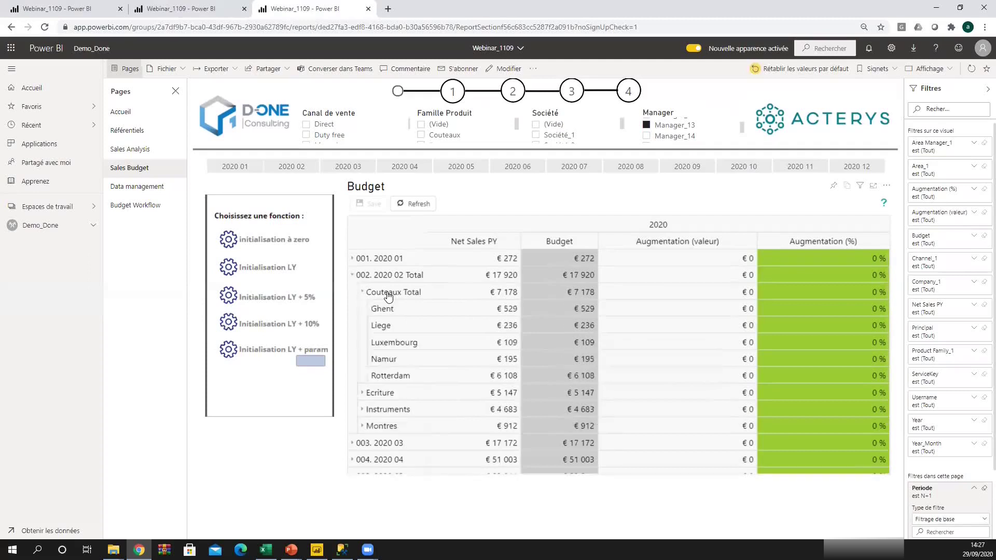
{"action": "left_click", "coordinate": [392, 285]}
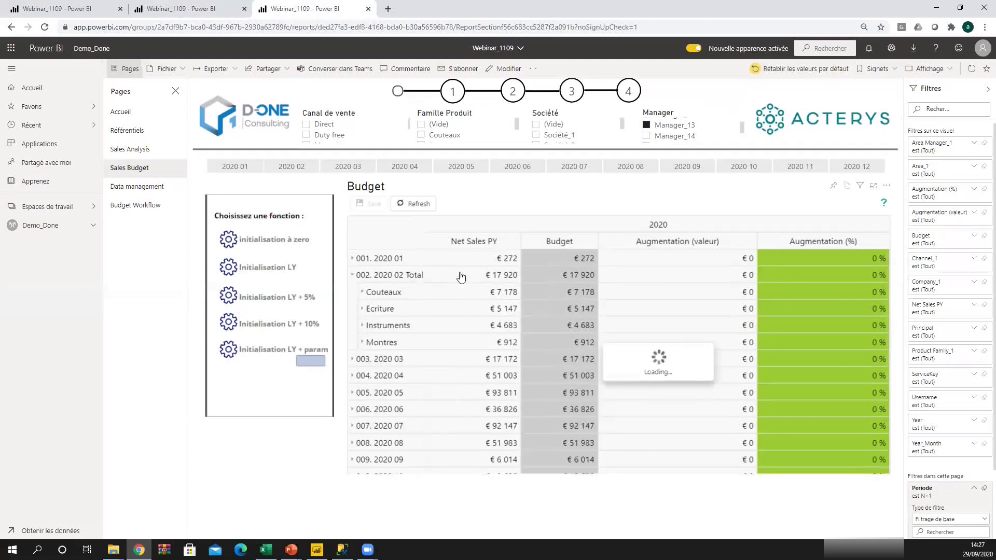
Set the 2020 02 budget to 20000 and refresh the Budget table.
{"action": "left_click", "coordinate": [565, 276]}
{"action": "left_click", "coordinate": [563, 272]}
{"action": "double_click", "coordinate": [563, 272]}
{"action": "key", "text": "shift+End"}
{"action": "type", "text": "20000"}
{"action": "key", "text": "Return"}
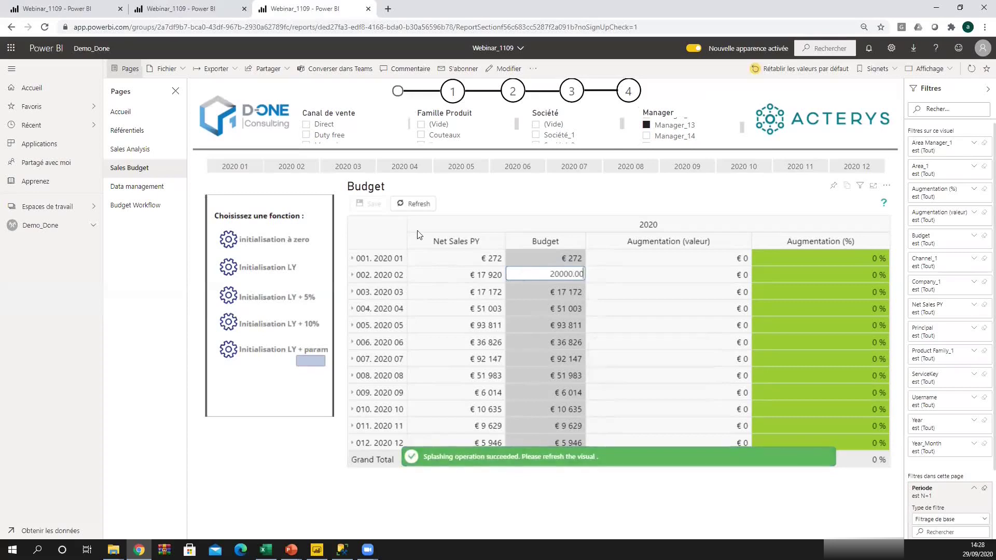
{"action": "left_click", "coordinate": [418, 208]}
{"action": "left_click", "coordinate": [418, 208]}
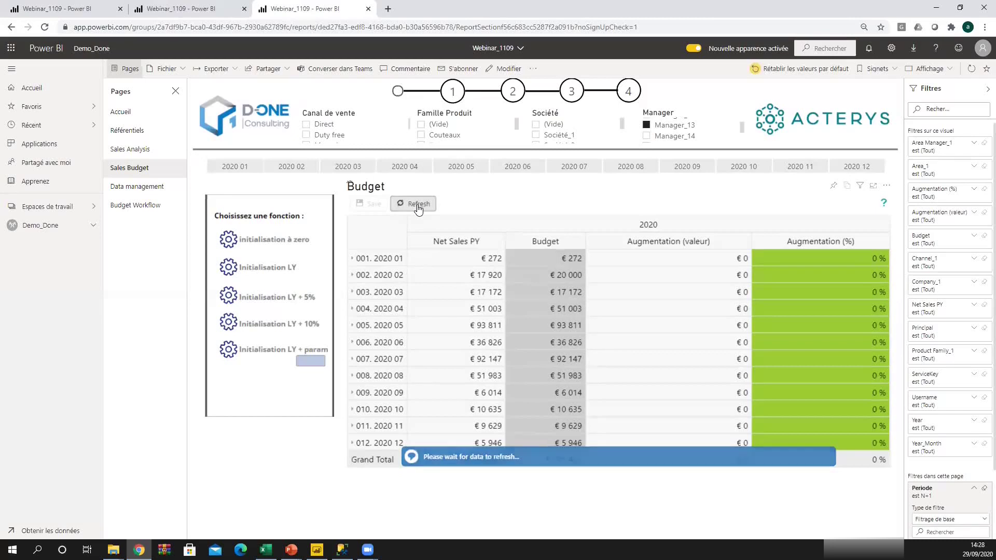
{"action": "left_click", "coordinate": [418, 207]}
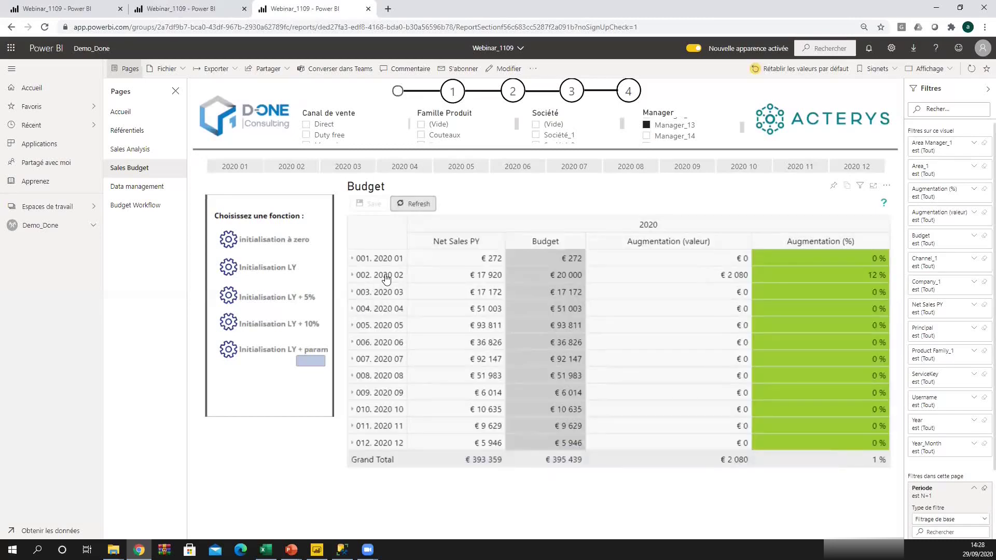
Within 2020 02, set Luxembourg's Couteaux budget to 5000, save the change and refresh the Budget table.
{"action": "left_click", "coordinate": [386, 279]}
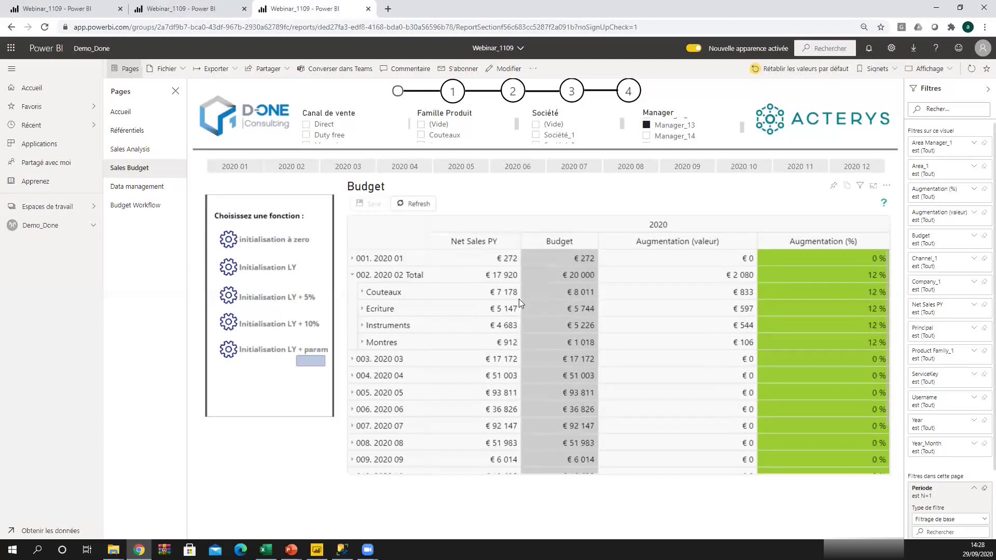
{"action": "left_click", "coordinate": [390, 299]}
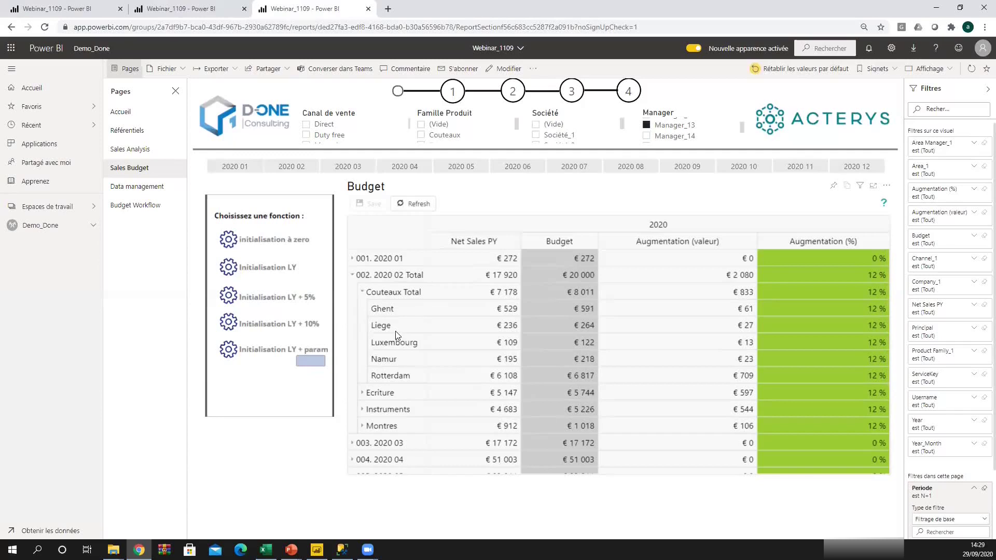
{"action": "left_click", "coordinate": [575, 343]}
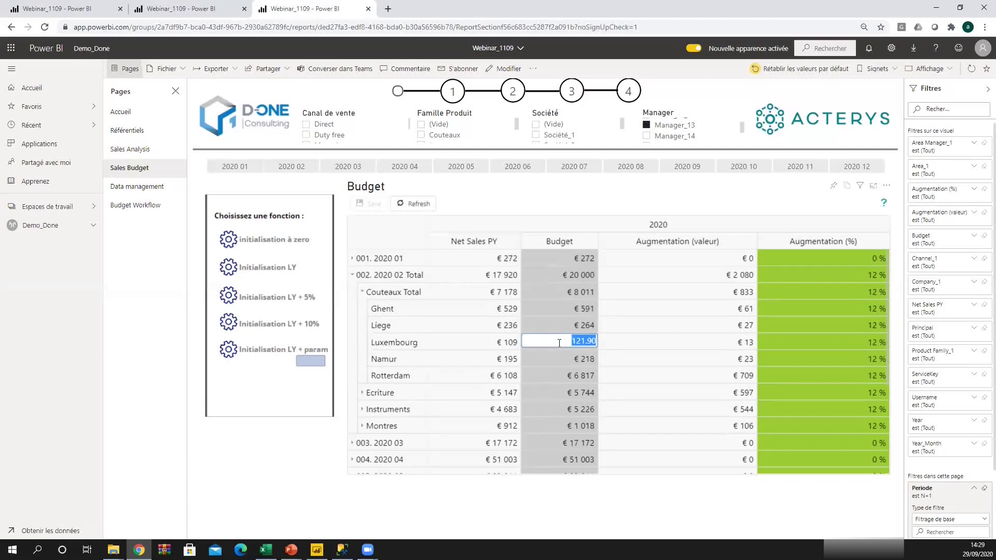
{"action": "type", "text": "5000"}
{"action": "key", "text": "Return"}
{"action": "left_click", "coordinate": [370, 204]}
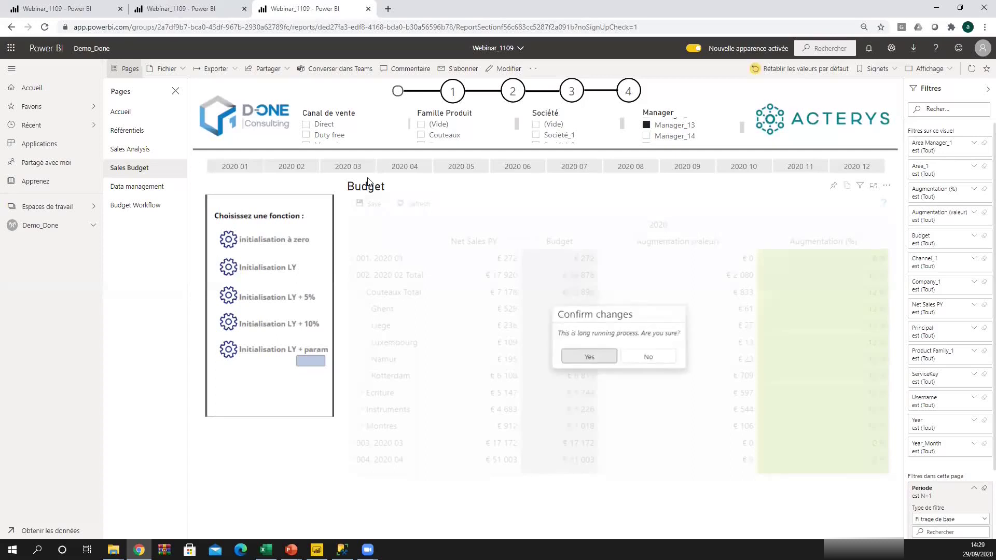
{"action": "left_click", "coordinate": [575, 358]}
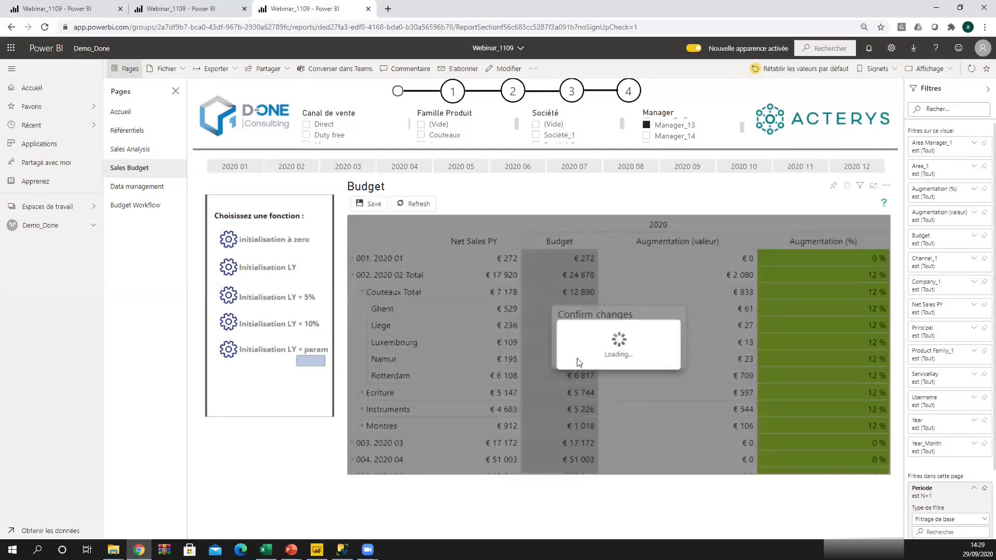
{"action": "left_click", "coordinate": [419, 205]}
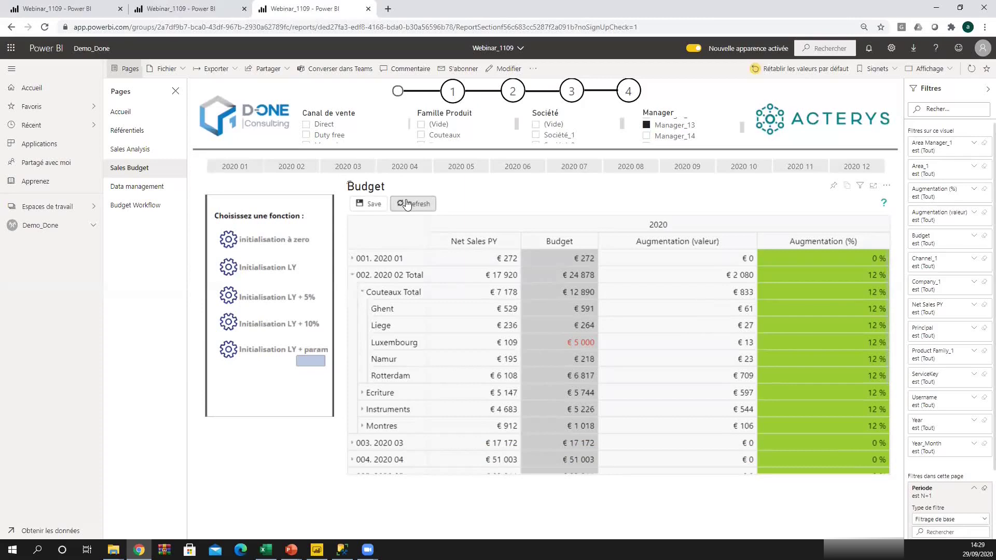
{"action": "left_click", "coordinate": [405, 204]}
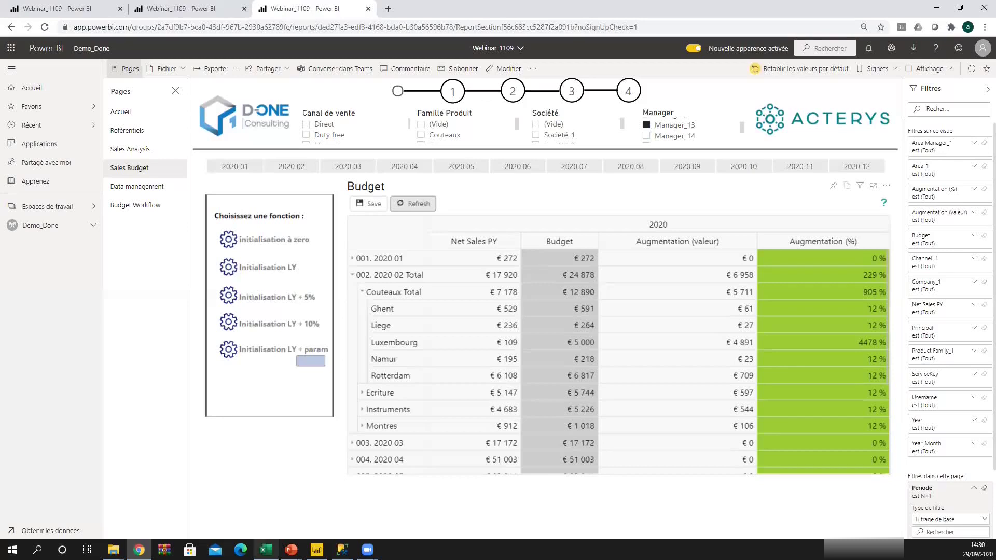
Switch to the Addin_Acterys.xlsx workbook in Excel and refresh its Budget pivot table with the Acterys add-in.
{"action": "left_click", "coordinate": [266, 550]}
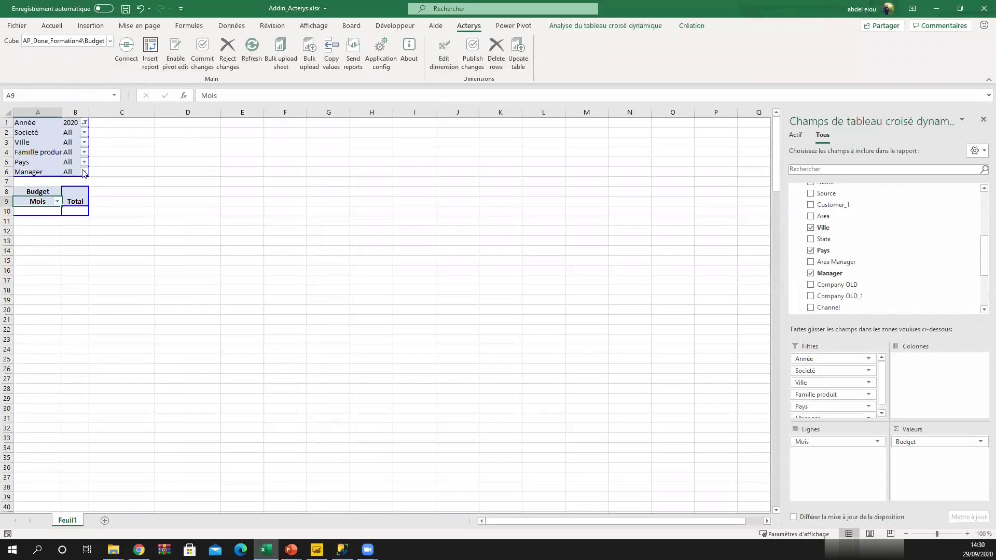
{"action": "left_click", "coordinate": [22, 154]}
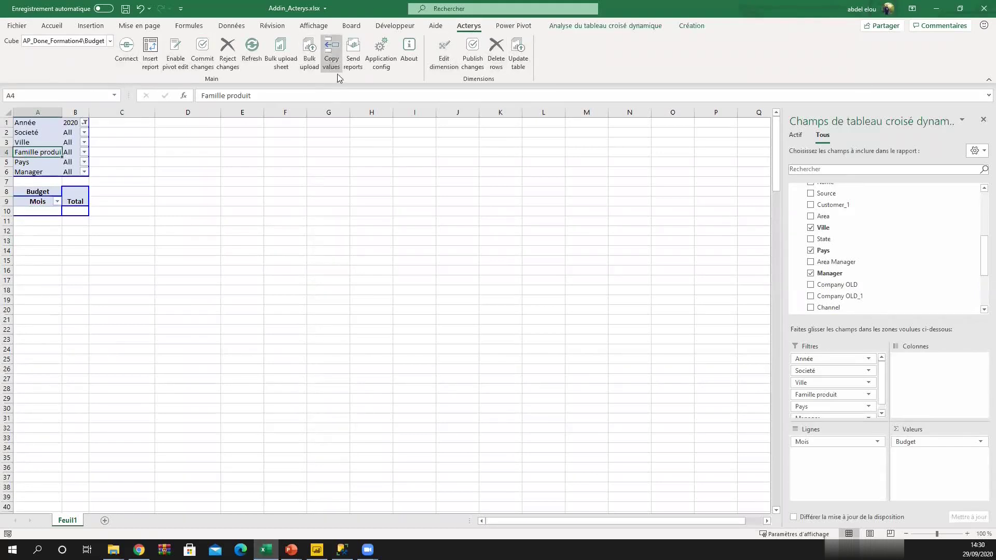
{"action": "left_click", "coordinate": [254, 50]}
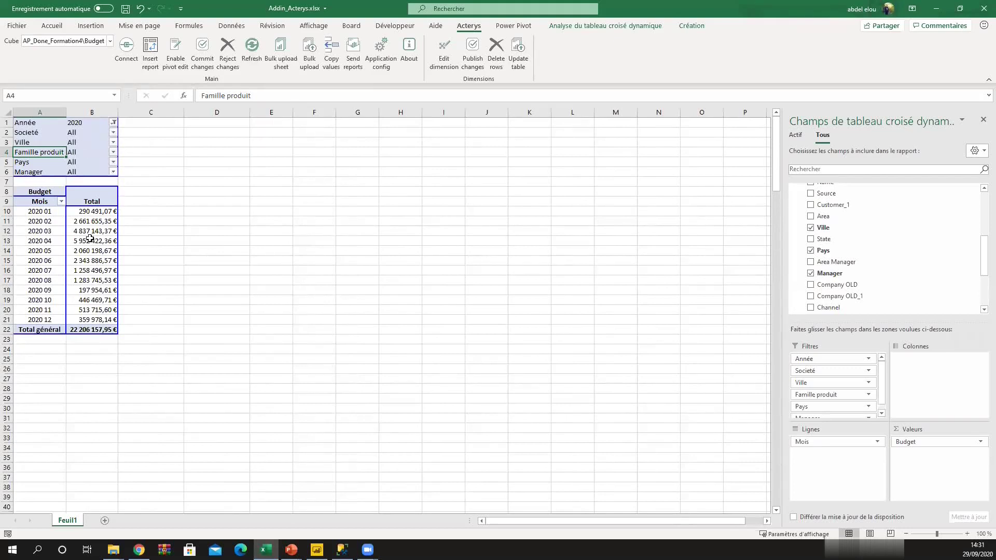
Filter the Budget pivot table to Manager_13 only.
{"action": "left_click", "coordinate": [88, 331]}
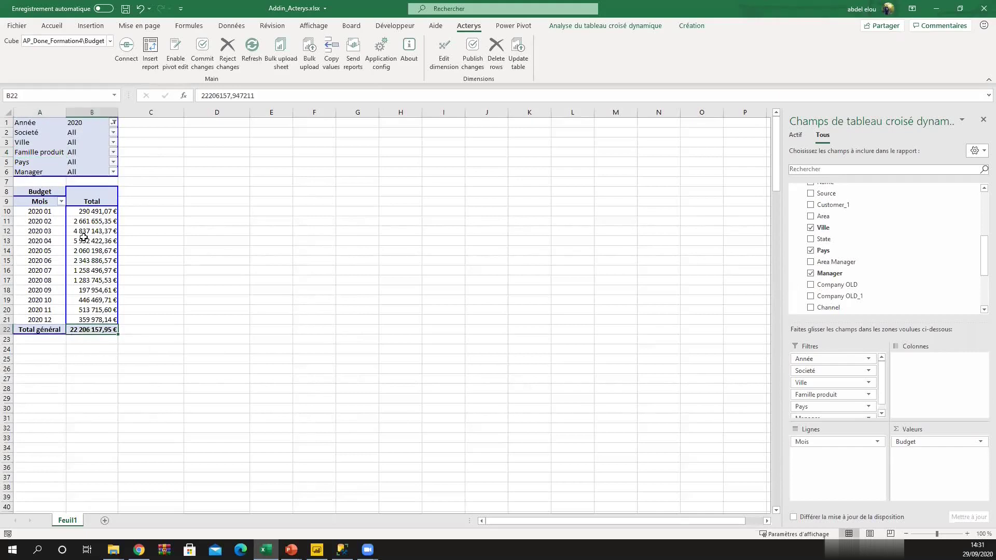
{"action": "left_click", "coordinate": [113, 172]}
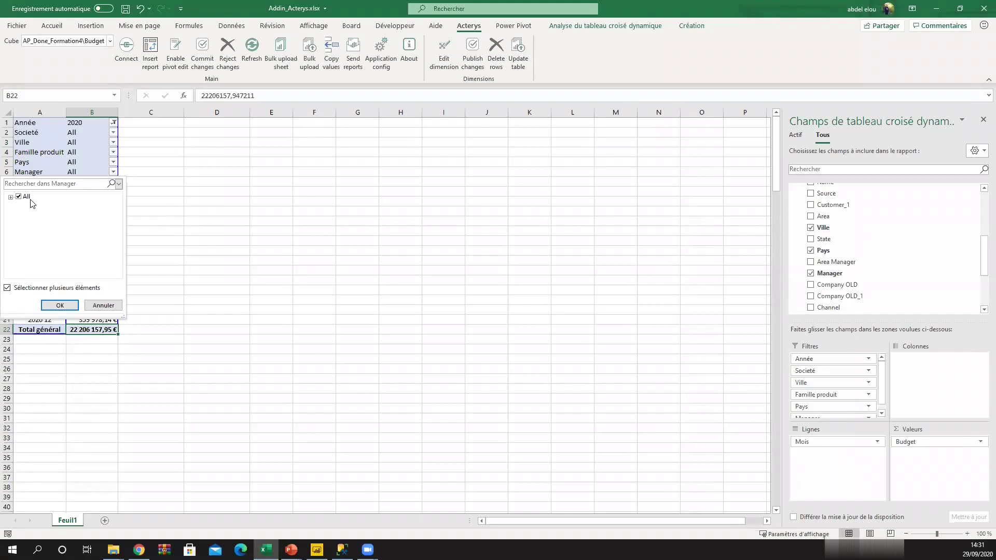
{"action": "left_click", "coordinate": [10, 197]}
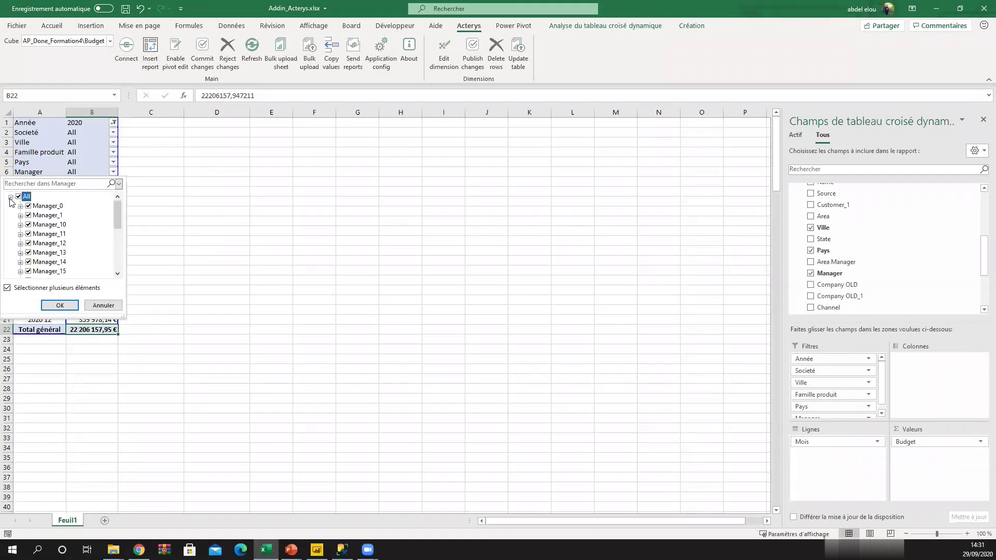
{"action": "left_click", "coordinate": [19, 197]}
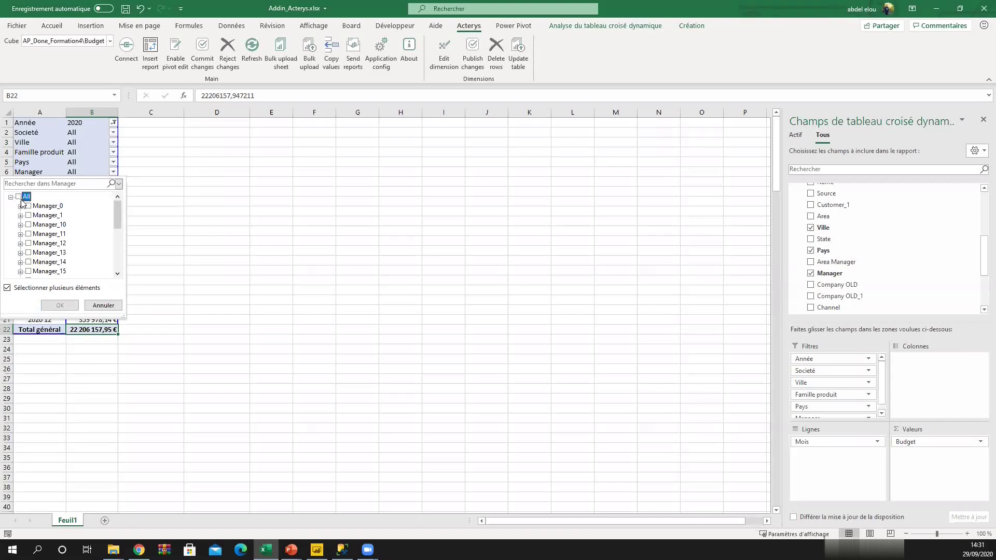
{"action": "left_click", "coordinate": [28, 253]}
{"action": "left_click", "coordinate": [59, 305]}
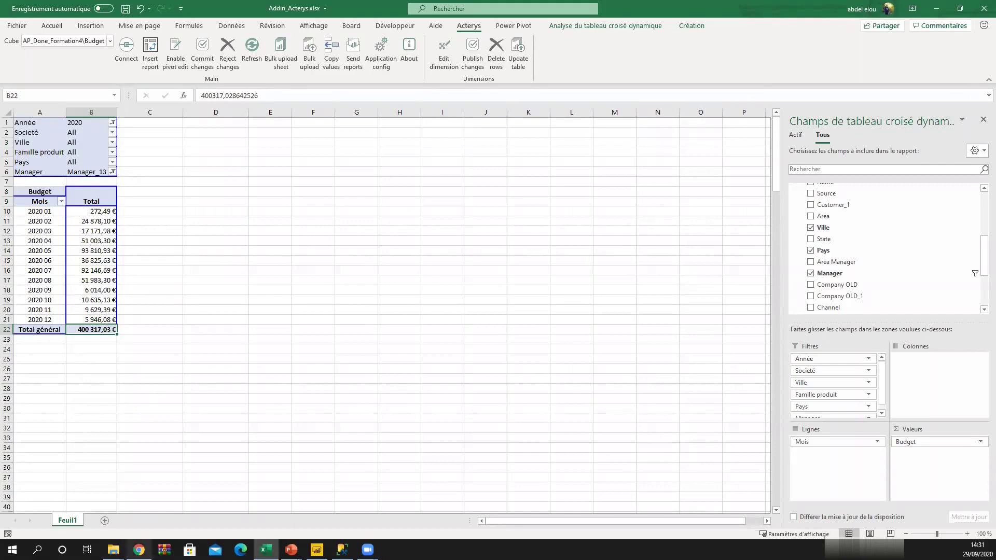
Switch to the Power BI report to compare its monthly budgets and grand total with the pivot table, and return to the Excel workbook.
{"action": "left_click", "coordinate": [138, 550]}
{"action": "scroll", "coordinate": [547, 458], "scroll_direction": "down", "scroll_amount": 3}
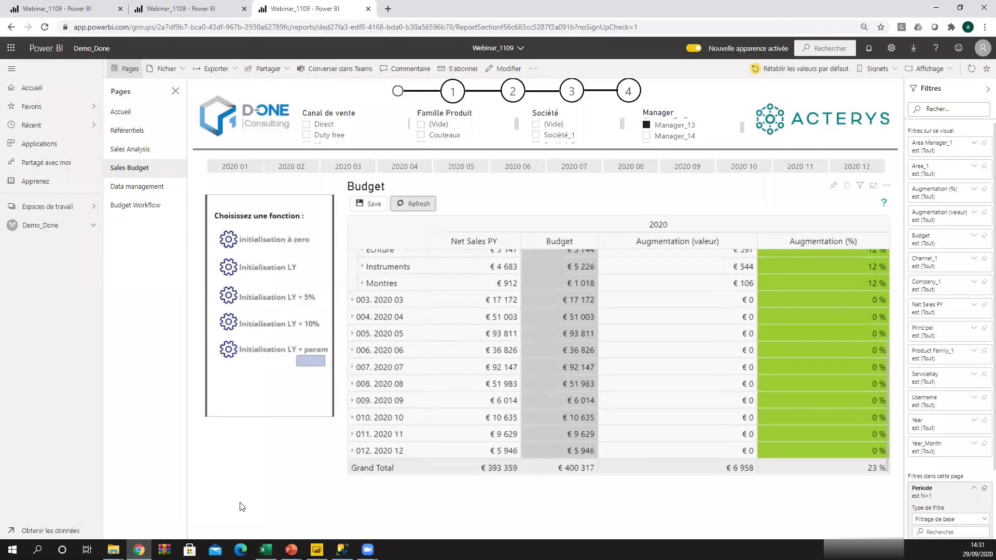
{"action": "left_click", "coordinate": [139, 550]}
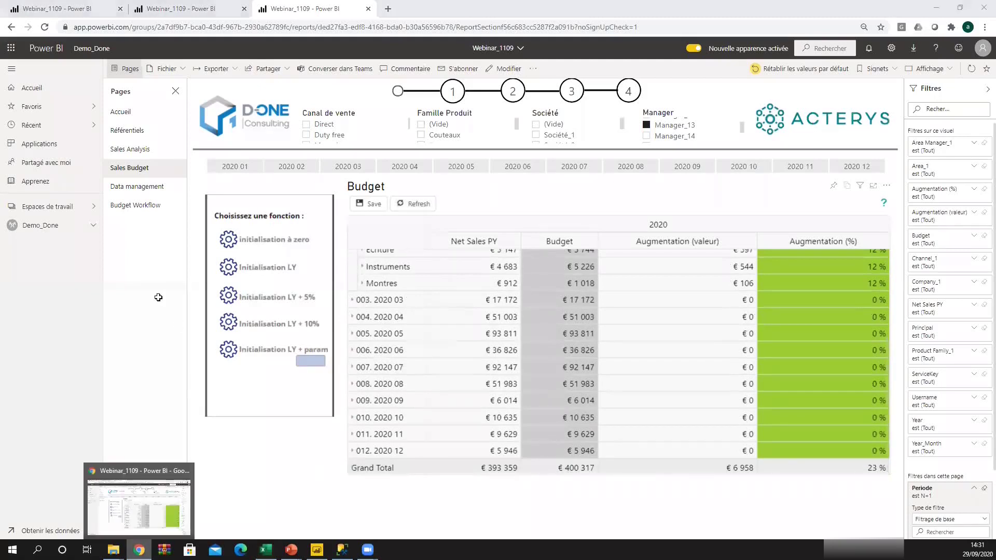
{"action": "left_click", "coordinate": [34, 250]}
{"action": "left_click", "coordinate": [37, 221]}
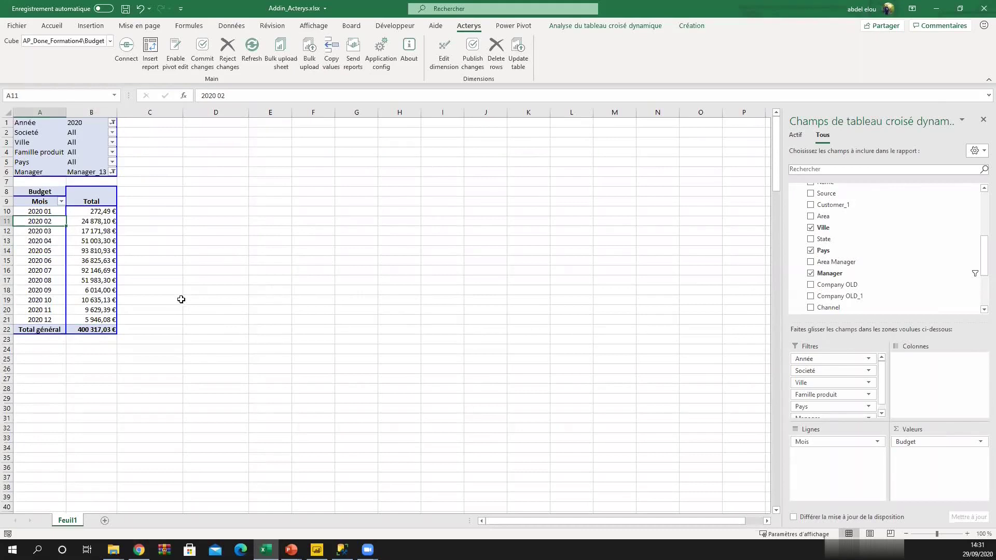
Break the monthly budgets down by product family by moving Famille produit from the filters to the pivot rows.
{"action": "scroll", "coordinate": [173, 275], "scroll_direction": "down", "scroll_amount": 1}
{"action": "scroll", "coordinate": [172, 275], "scroll_direction": "up", "scroll_amount": 1}
{"action": "scroll", "coordinate": [842, 399], "scroll_direction": "down", "scroll_amount": 1}
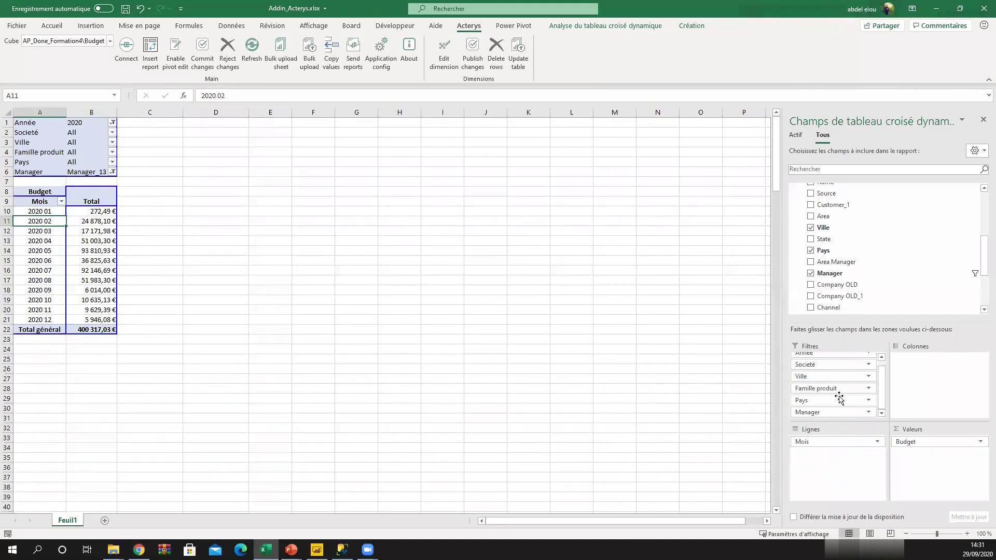
{"action": "left_click_drag", "start_coordinate": [833, 389], "coordinate": [839, 462]}
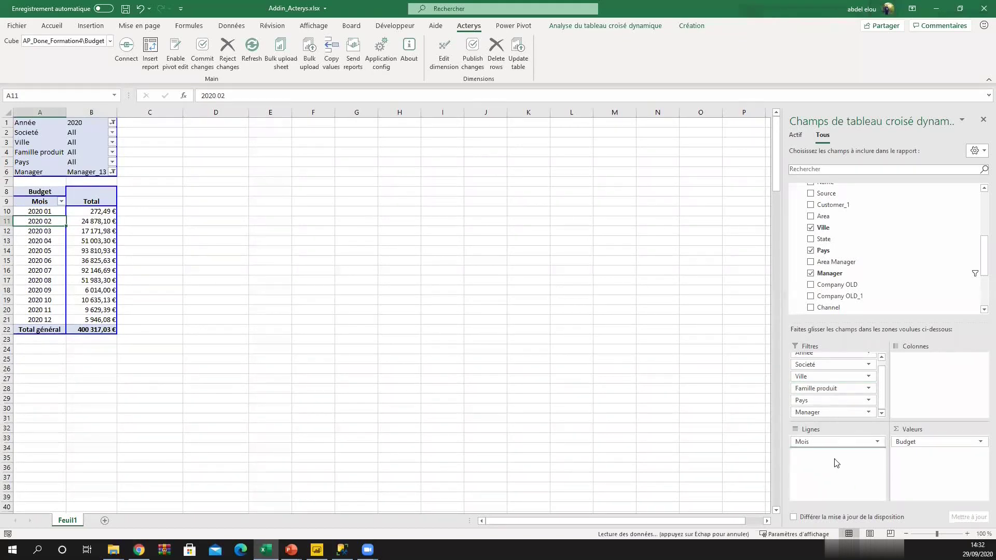
{"action": "left_click", "coordinate": [119, 222]}
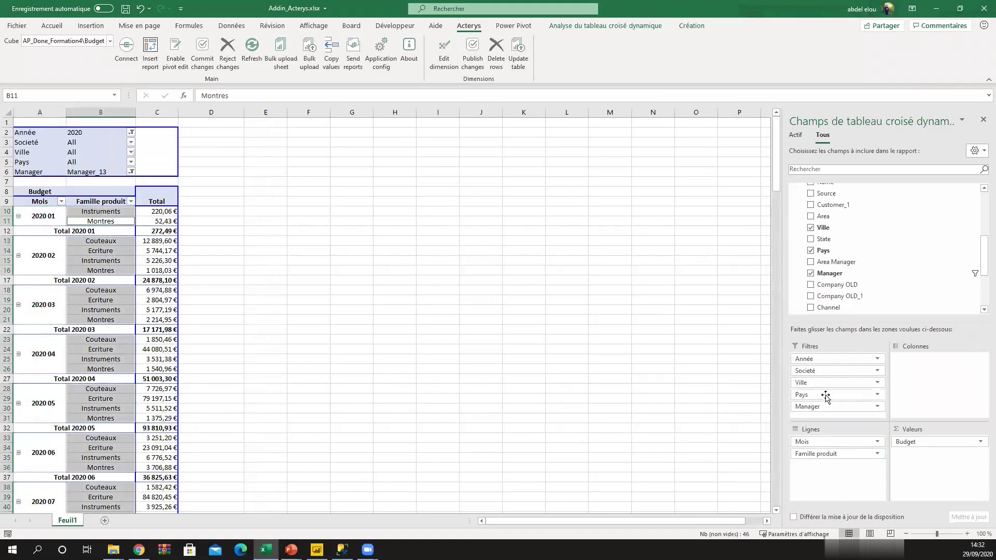
Return Famille produit to the pivot filters and break the months down by Ville in the rows.
{"action": "left_click_drag", "start_coordinate": [832, 454], "coordinate": [838, 418]}
{"action": "left_click_drag", "start_coordinate": [815, 384], "coordinate": [827, 446]}
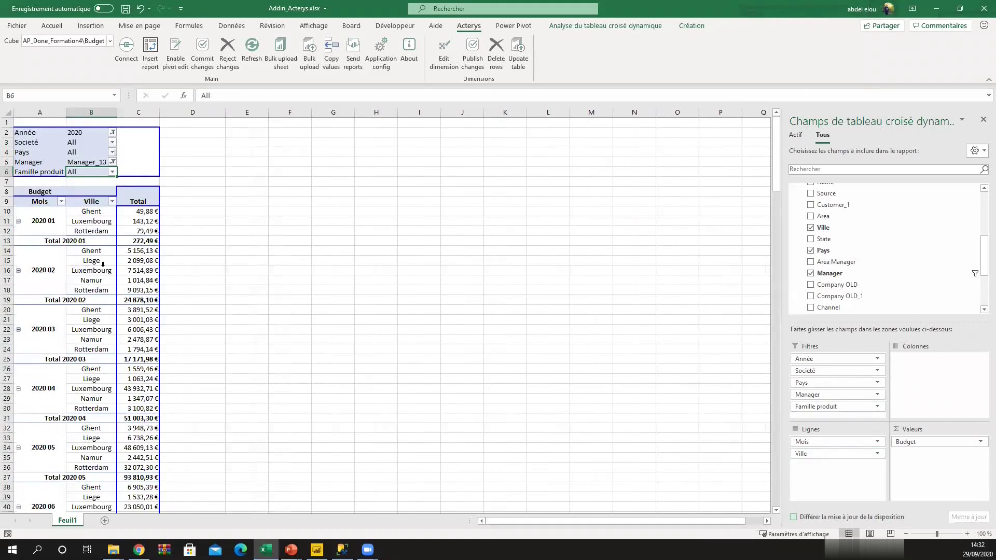
{"action": "left_click", "coordinate": [76, 268]}
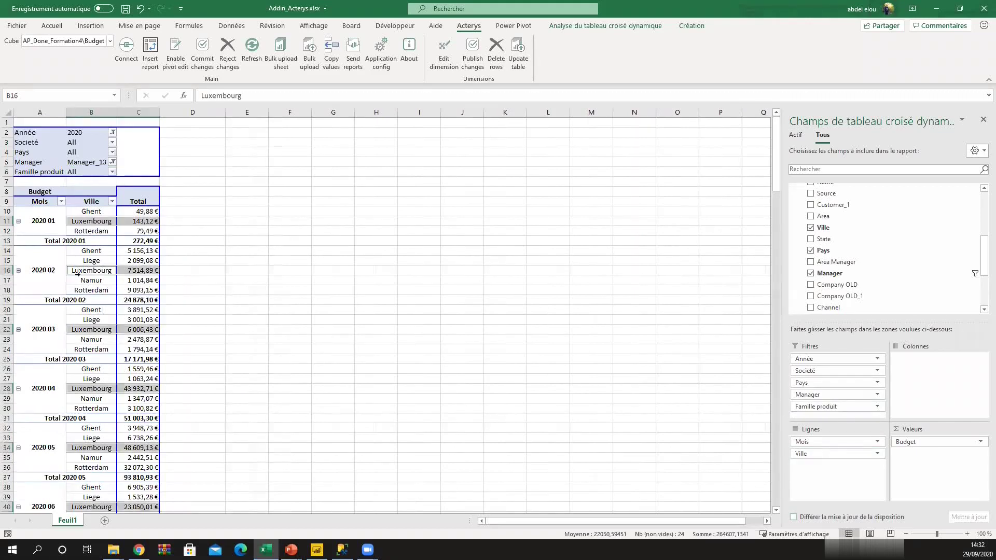
{"action": "left_click", "coordinate": [85, 289]}
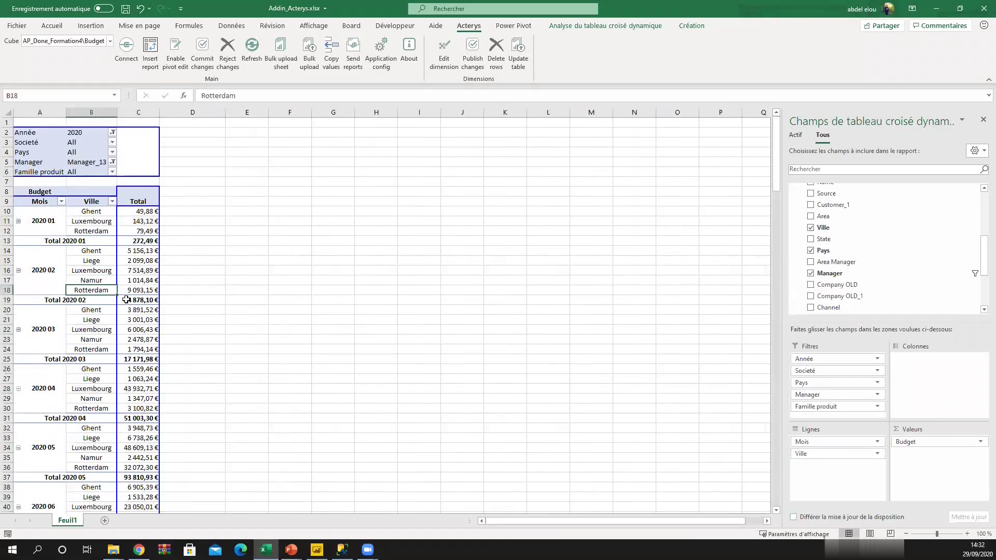
Set the 2020 02 total budget to 30000 and commit the change to the Acterys database.
{"action": "left_click", "coordinate": [137, 301]}
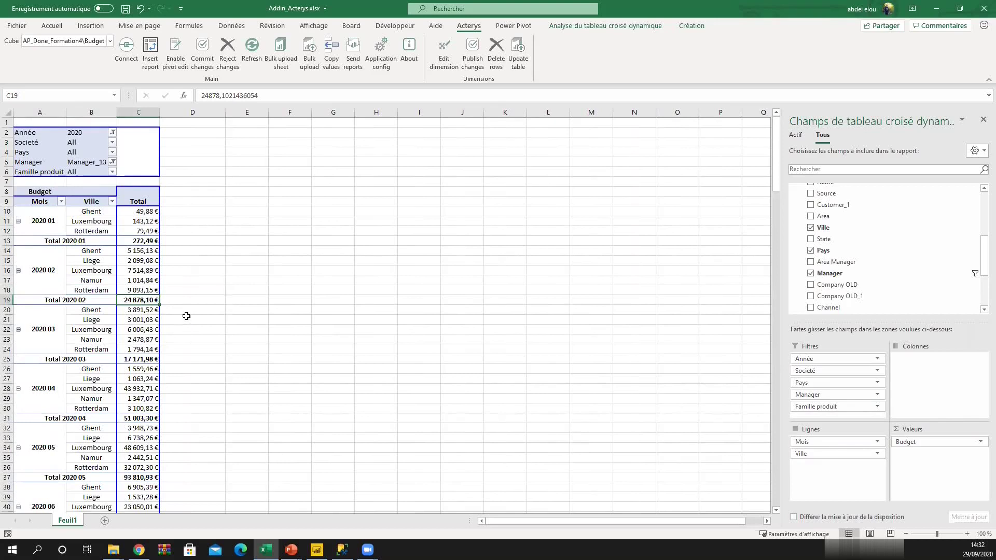
{"action": "type", "text": "30000"}
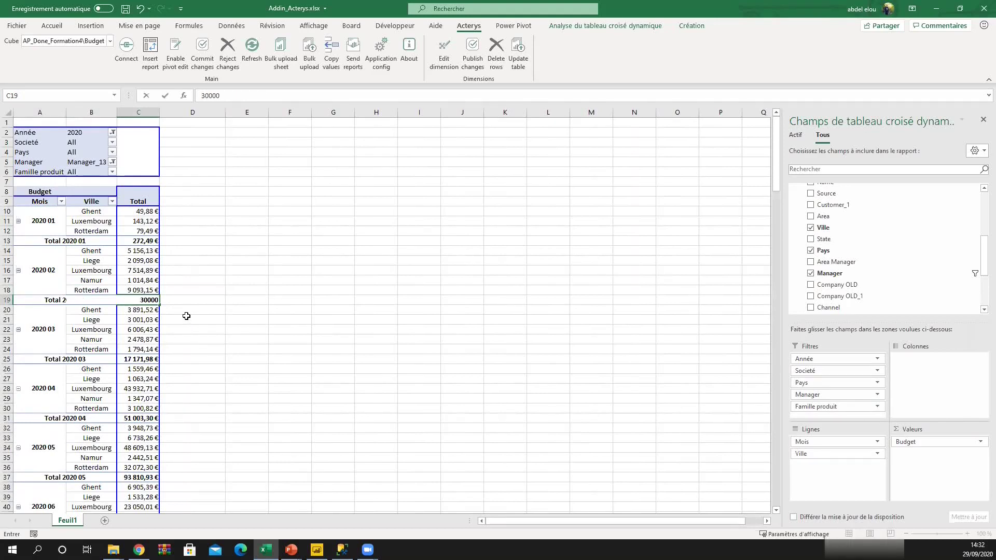
{"action": "key", "text": "Return"}
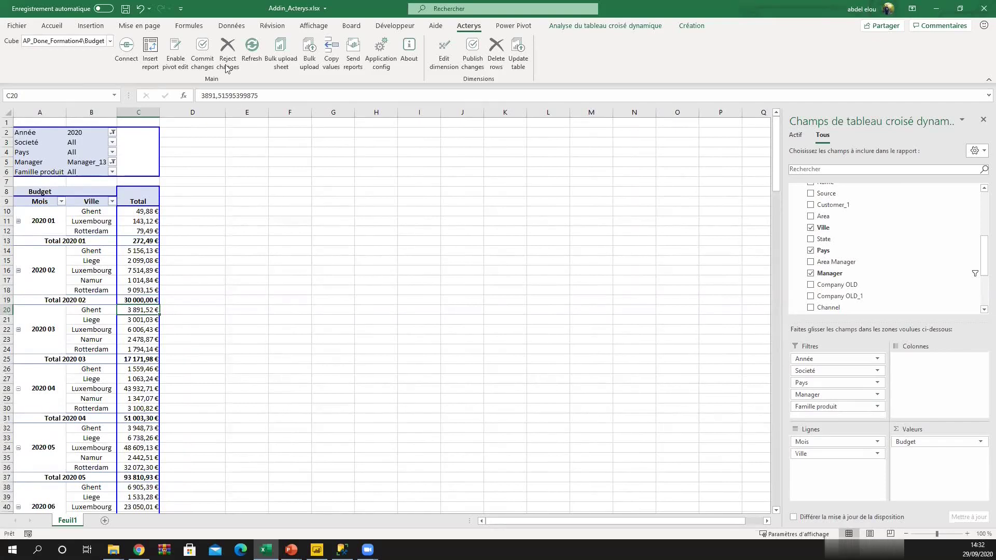
{"action": "left_click", "coordinate": [206, 54]}
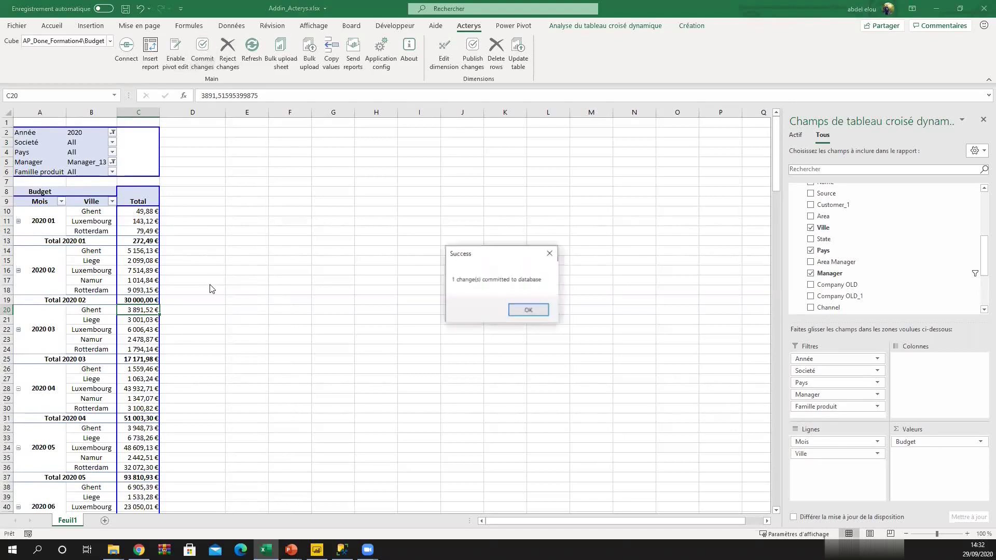
{"action": "left_click", "coordinate": [523, 313]}
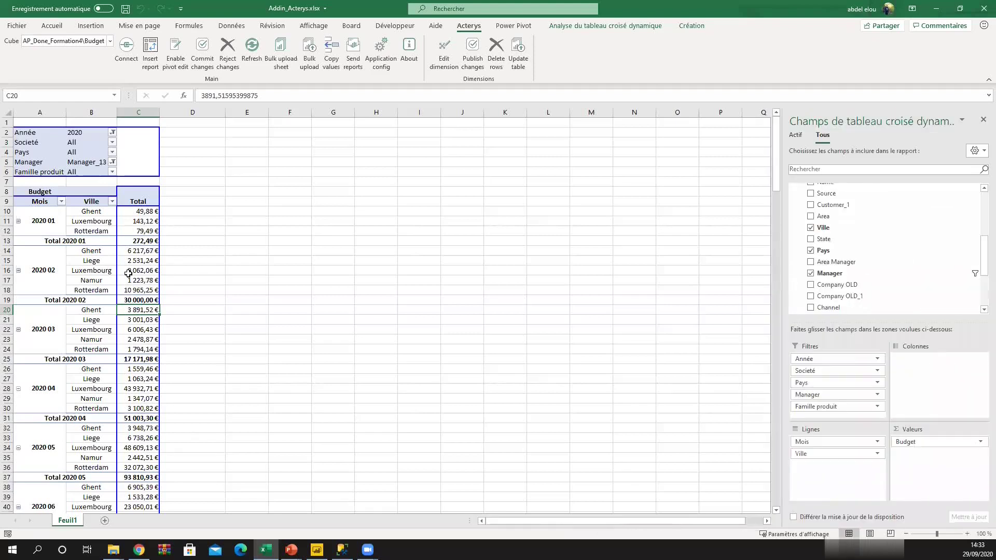
Select the five city budgets of 2020 02 to check their sum against the month's total.
{"action": "left_click", "coordinate": [145, 281]}
{"action": "left_click", "coordinate": [143, 301]}
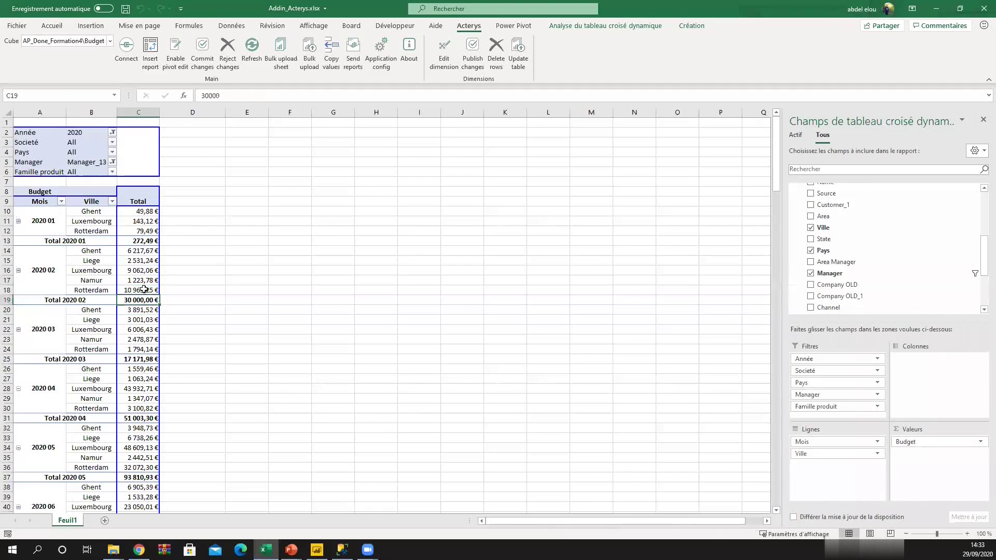
{"action": "left_click_drag", "start_coordinate": [136, 253], "coordinate": [136, 294]}
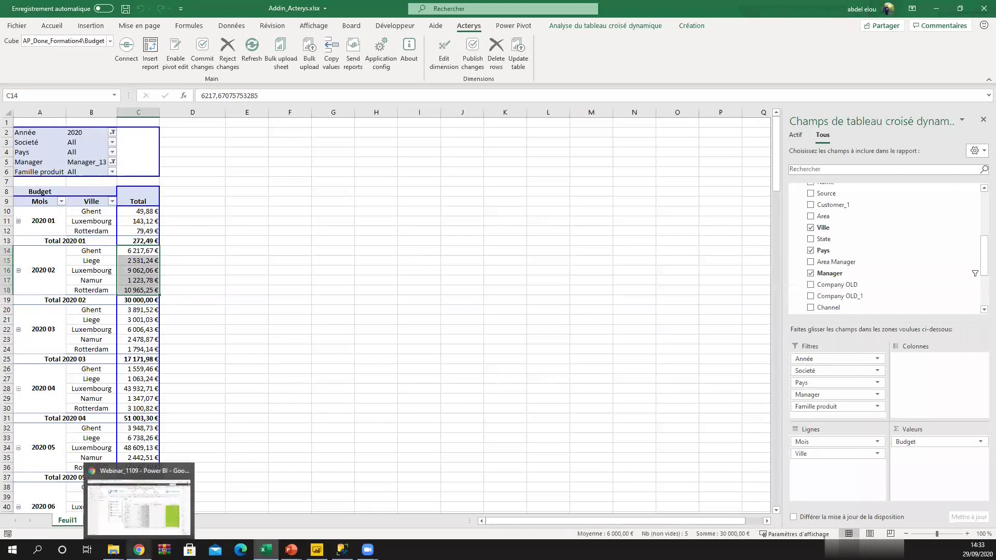
Switch to the Power BI report, refresh its Budget table to check the 2020 02 breakdown, and return to the Excel workbook.
{"action": "key", "text": "alt+Tab"}
{"action": "left_click", "coordinate": [419, 205]}
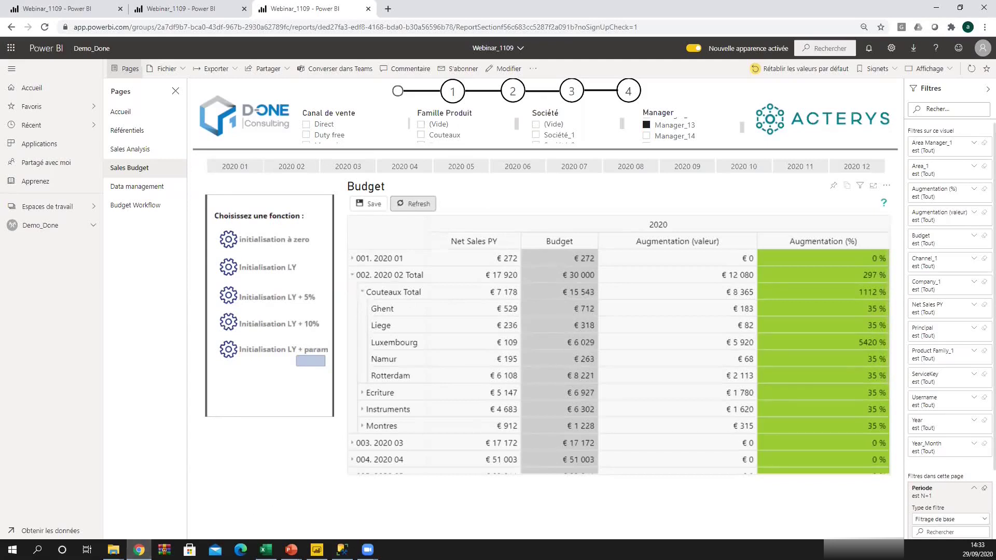
{"action": "mouse_move", "coordinate": [266, 550]}
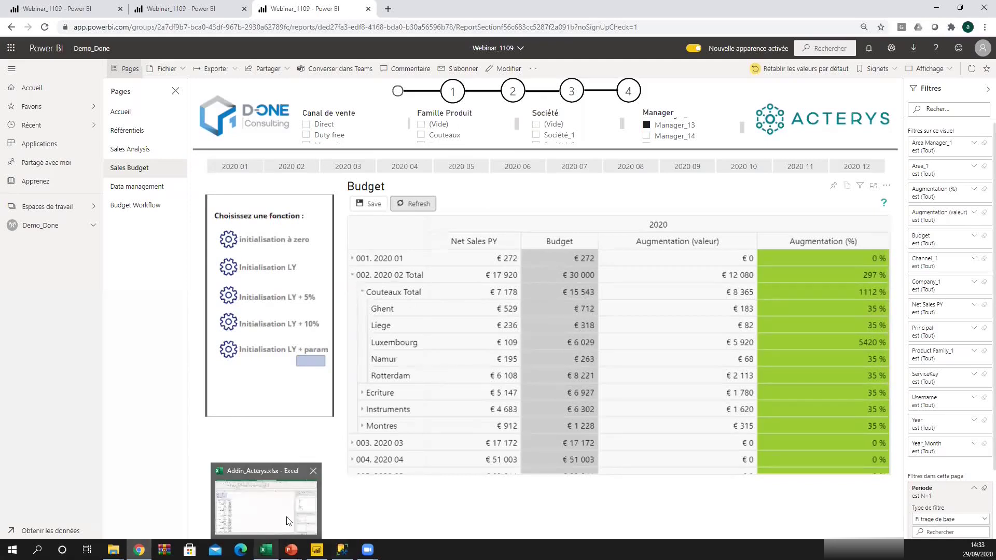
{"action": "left_click", "coordinate": [290, 521]}
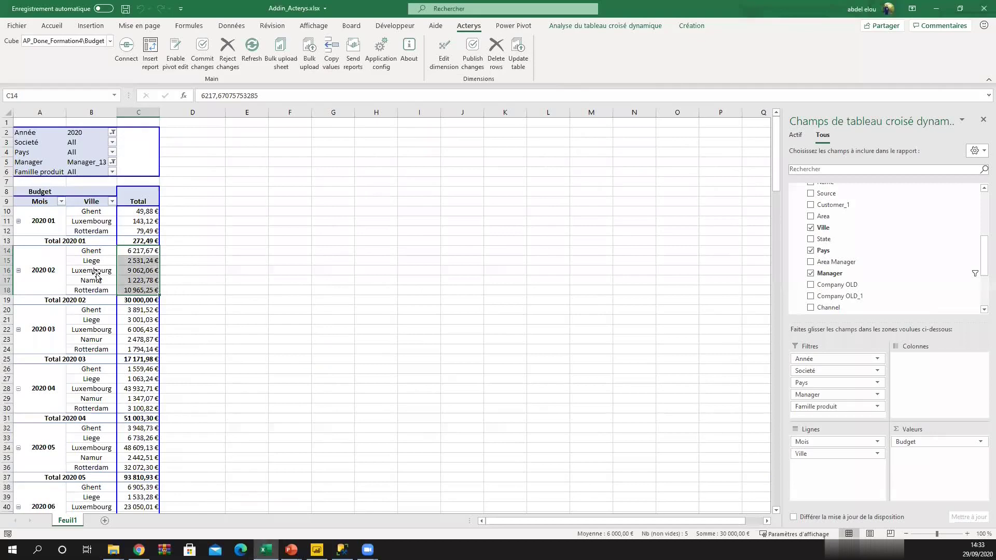
Set the 2020 02 budgets of Ghent, Liege, Luxembourg, Namur and Rotterdam to 1 each and commit the changes to the database.
{"action": "left_click", "coordinate": [97, 272]}
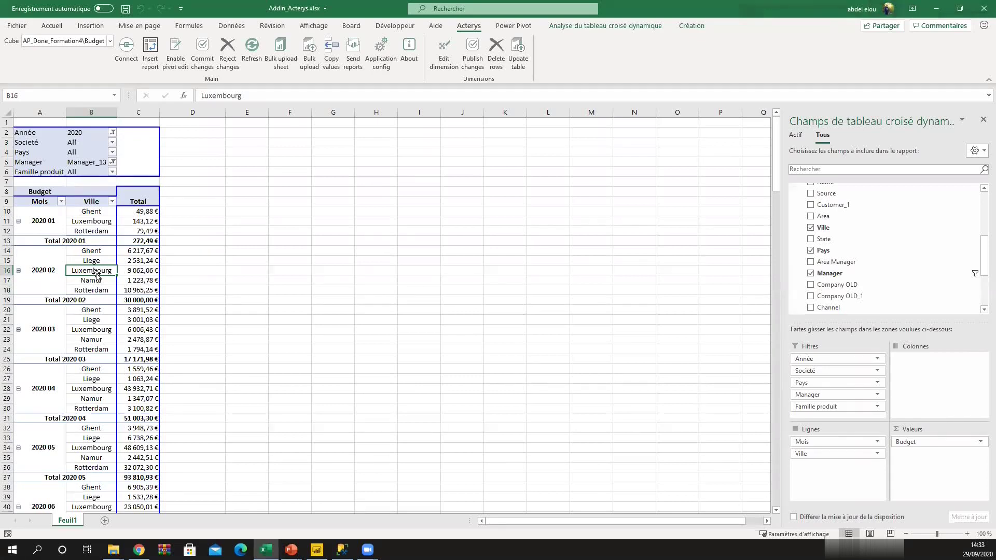
{"action": "left_click", "coordinate": [130, 252]}
{"action": "type", "text": "1"}
{"action": "key", "text": "Return"}
{"action": "type", "text": "1"}
{"action": "key", "text": "Return"}
{"action": "type", "text": "1"}
{"action": "key", "text": "Return"}
{"action": "type", "text": "1"}
{"action": "key", "text": "Return"}
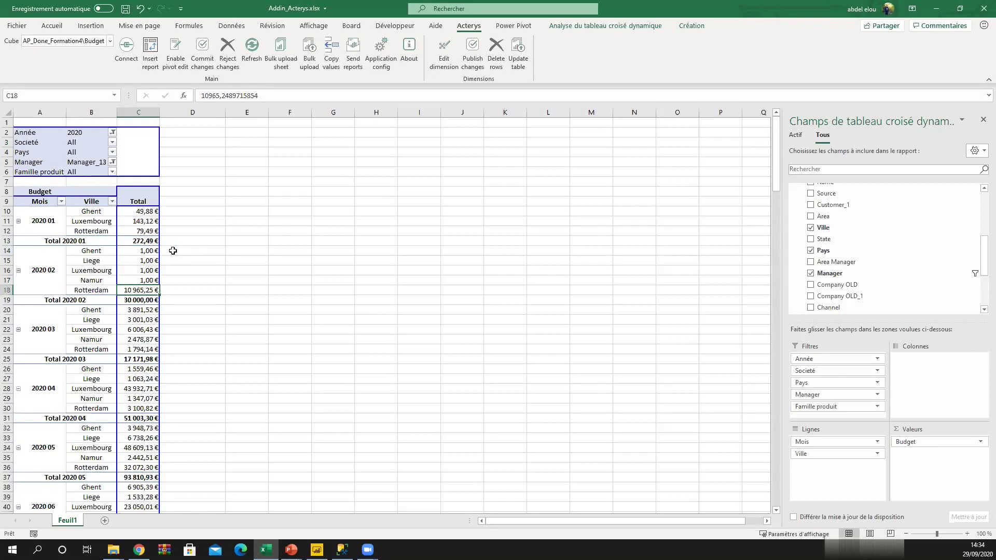
{"action": "left_click_drag", "start_coordinate": [147, 251], "coordinate": [157, 294]}
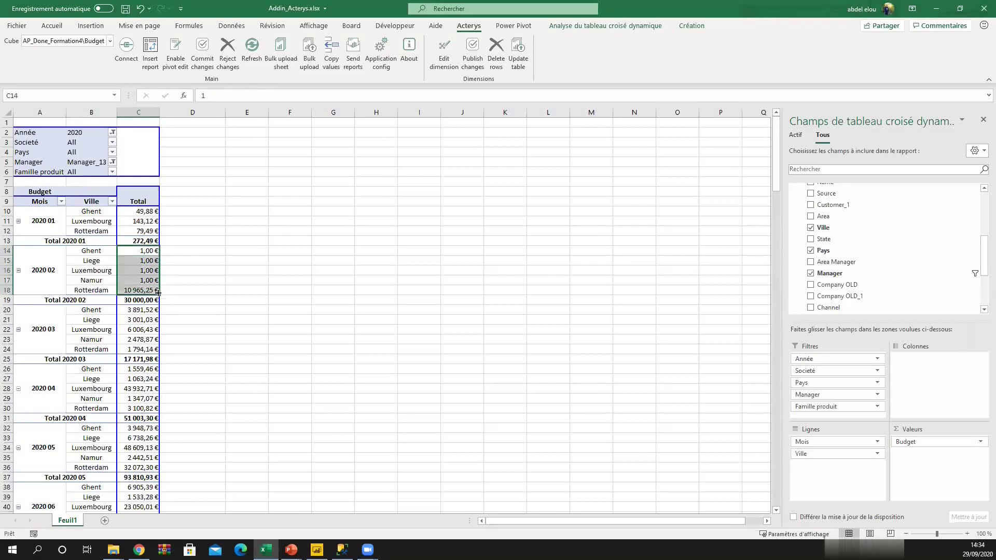
{"action": "left_click", "coordinate": [144, 267]}
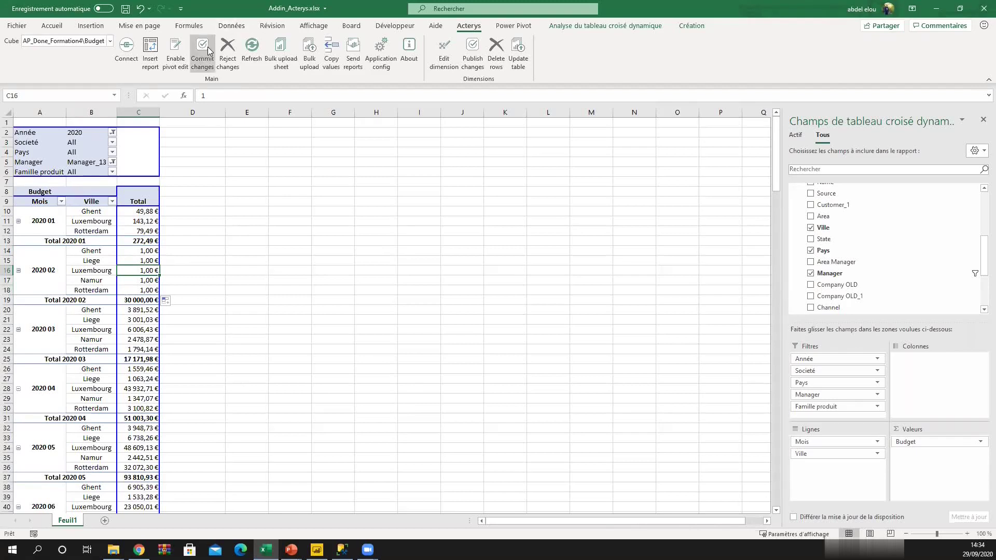
{"action": "left_click", "coordinate": [201, 65]}
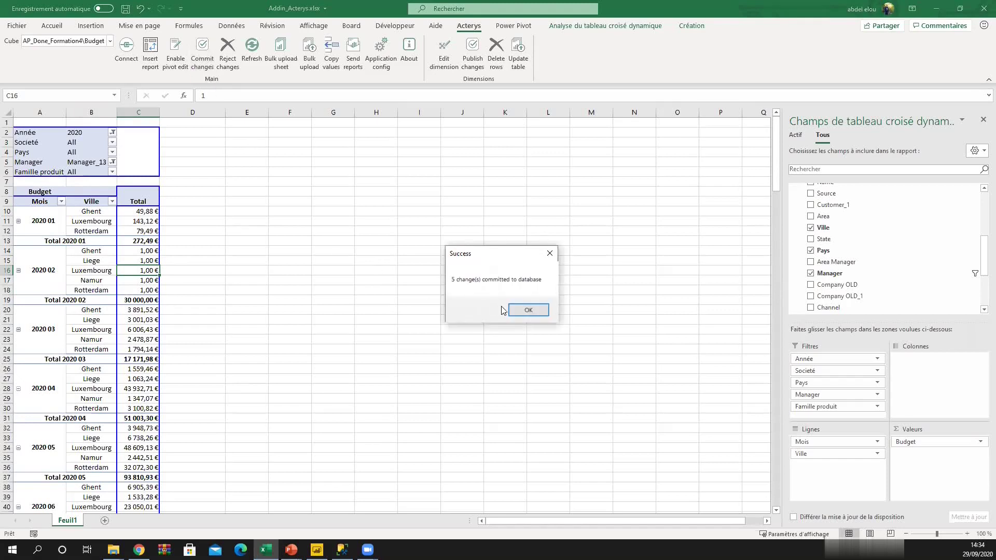
{"action": "left_click", "coordinate": [525, 310]}
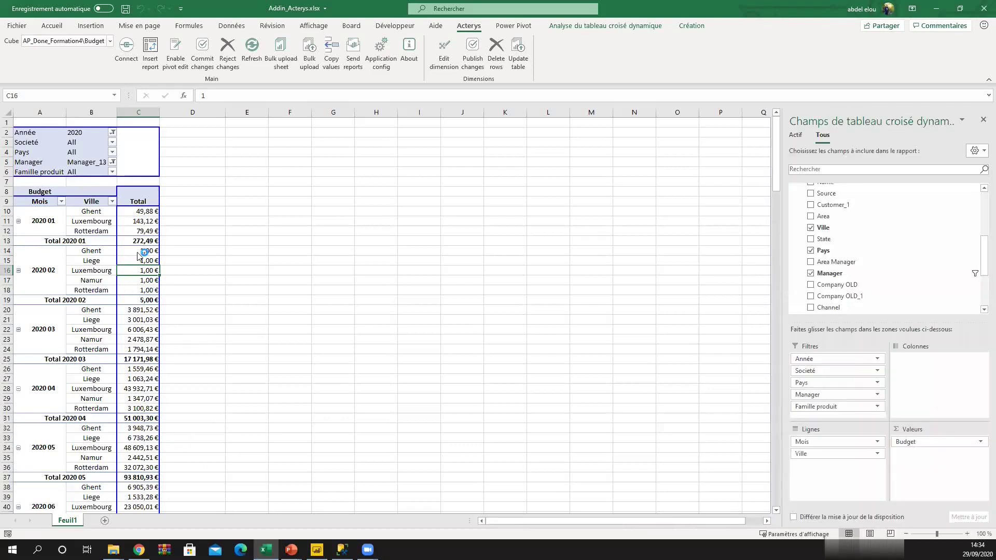
Reset the 2020 02 total to 30000 over the equal city budgets and commit the change to the database.
{"action": "left_click", "coordinate": [140, 299]}
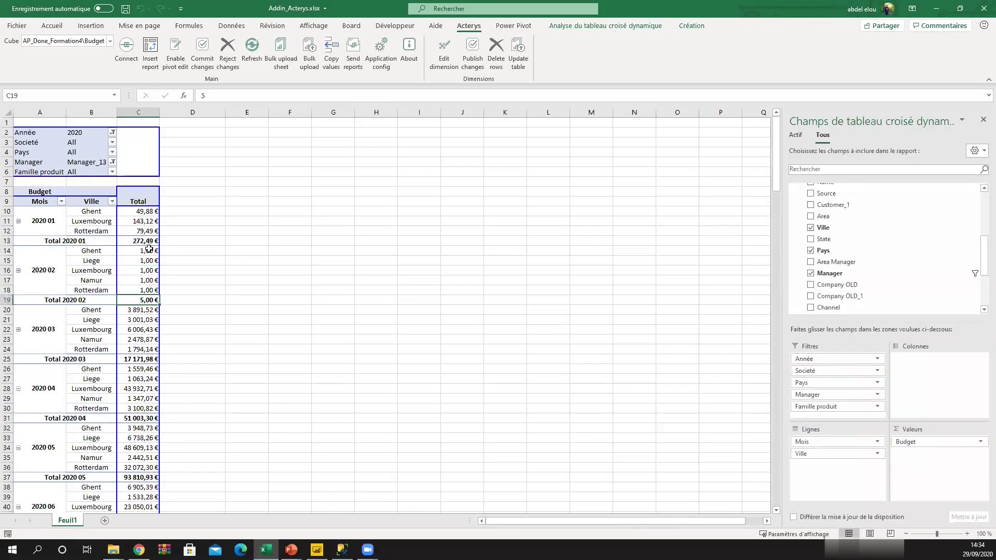
{"action": "type", "text": "30000"}
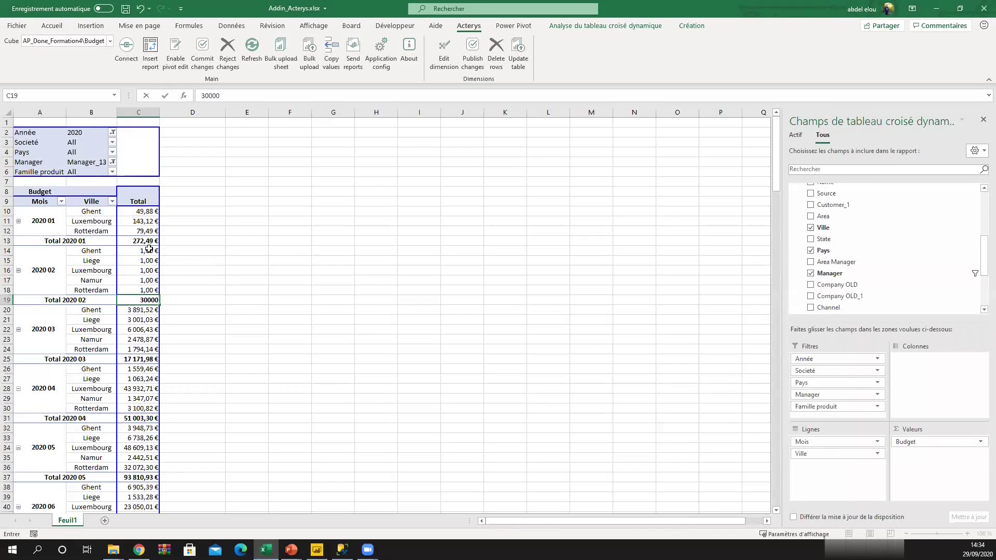
{"action": "key", "text": "Return"}
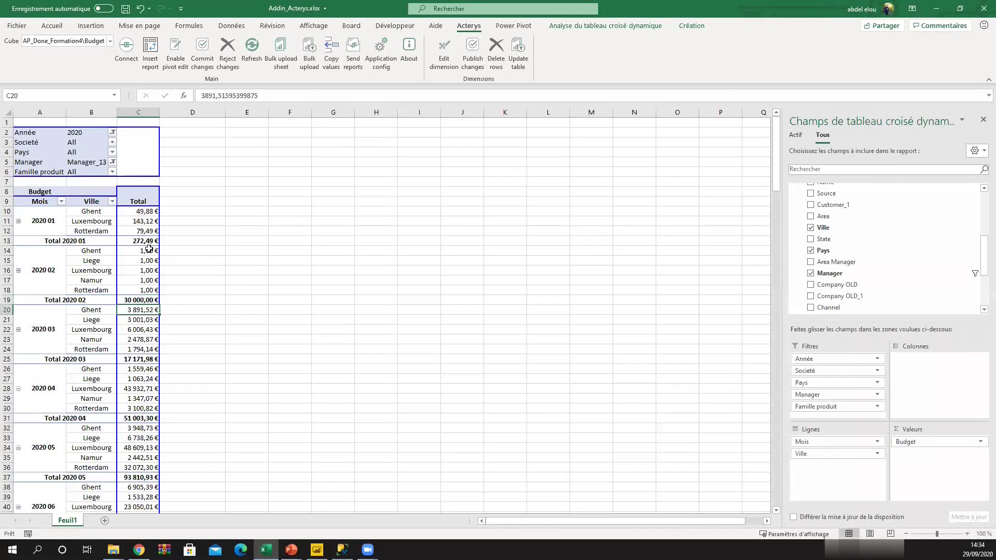
{"action": "left_click", "coordinate": [203, 54]}
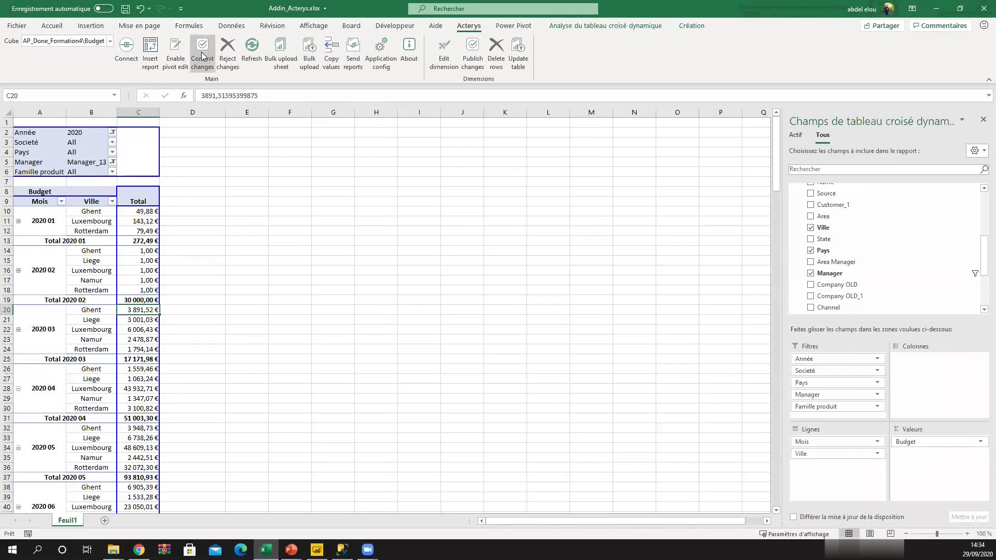
{"action": "left_click", "coordinate": [532, 309]}
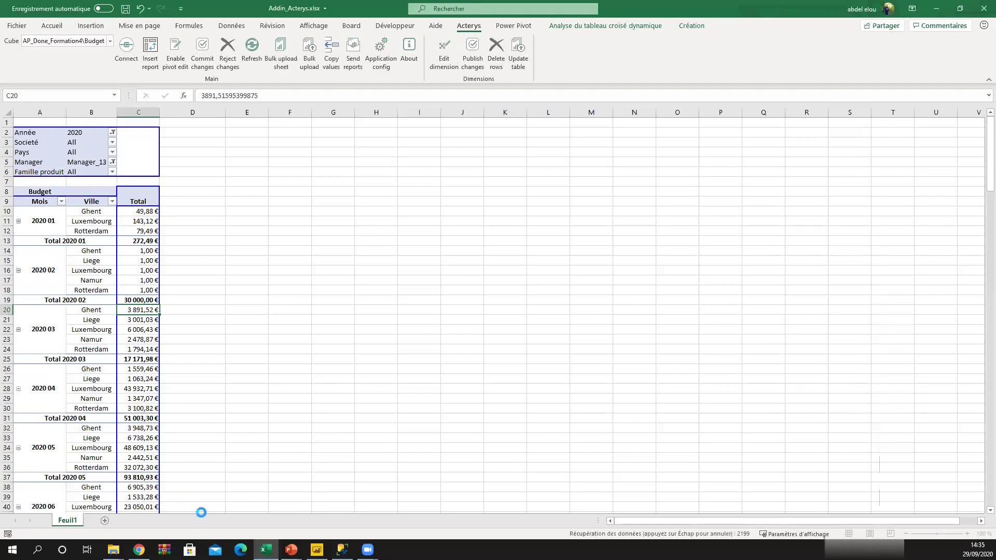
Compare the 2020 02 city budgets in the Excel workbook with the Power BI report and refresh the report's Budget table.
{"action": "left_click", "coordinate": [138, 550]}
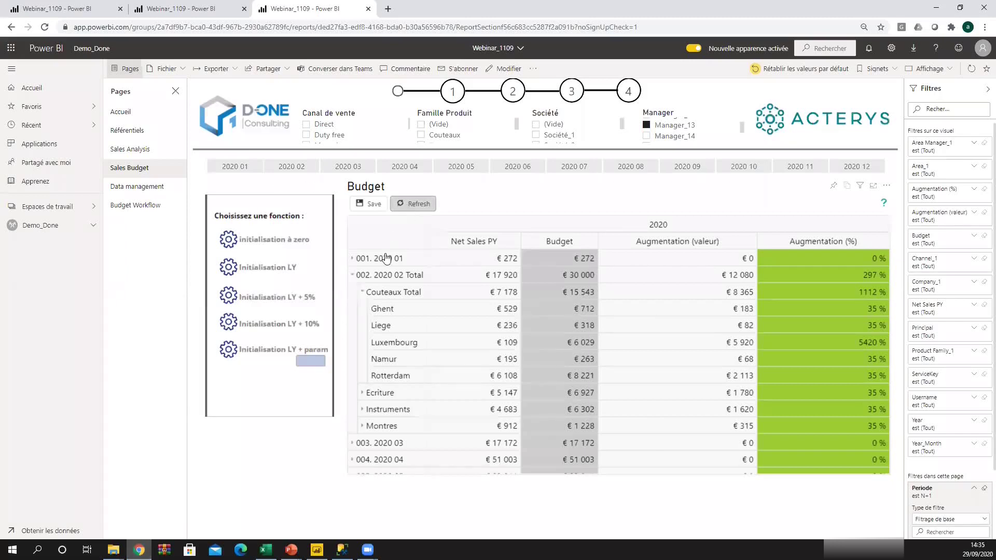
{"action": "left_click", "coordinate": [139, 550]}
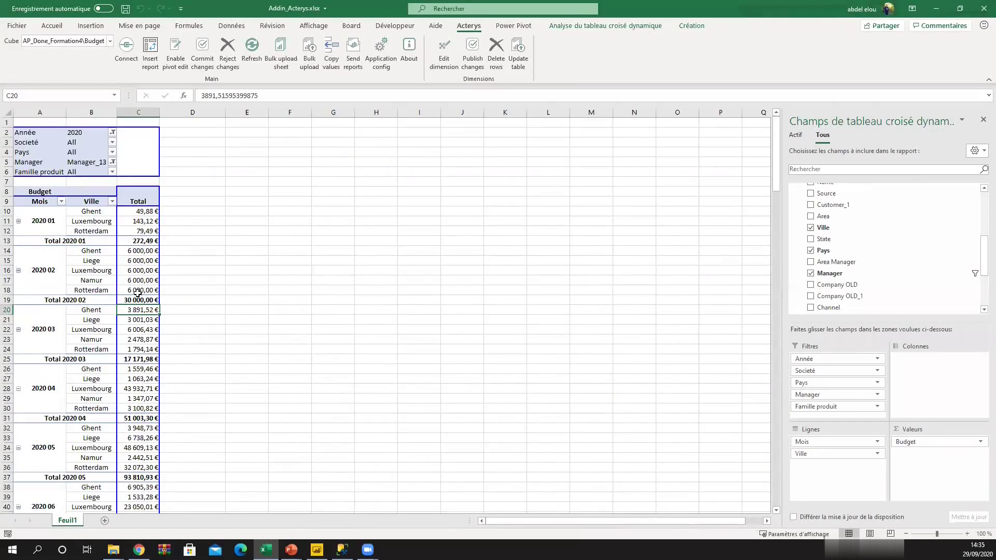
{"action": "left_click", "coordinate": [138, 550]}
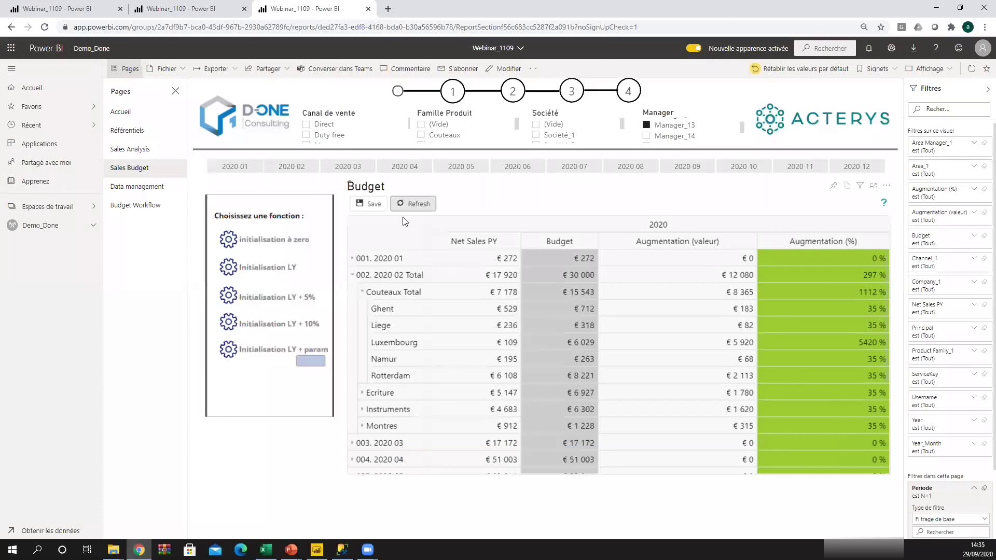
{"action": "left_click", "coordinate": [414, 204]}
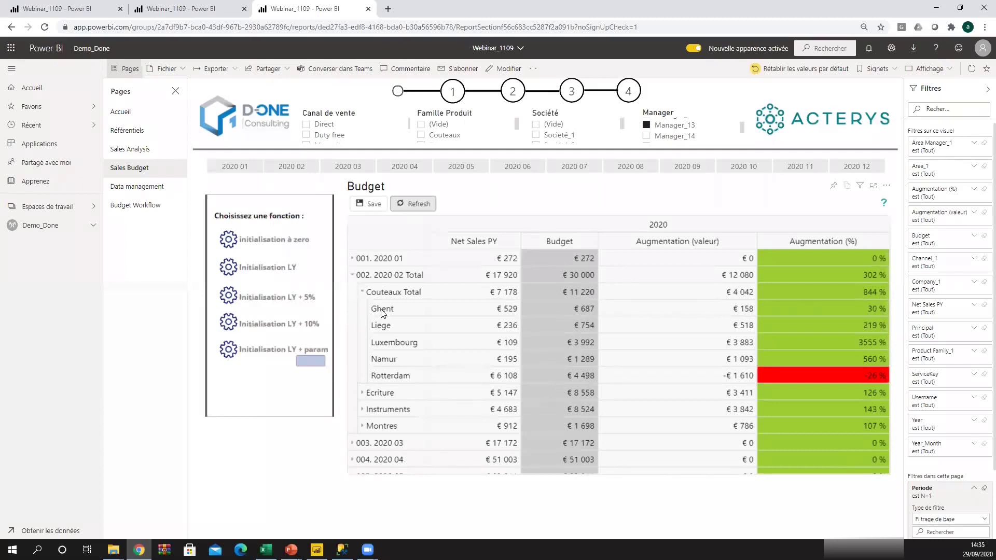
Go to the report's home page and follow its link to the budget workflow.
{"action": "left_click", "coordinate": [119, 113]}
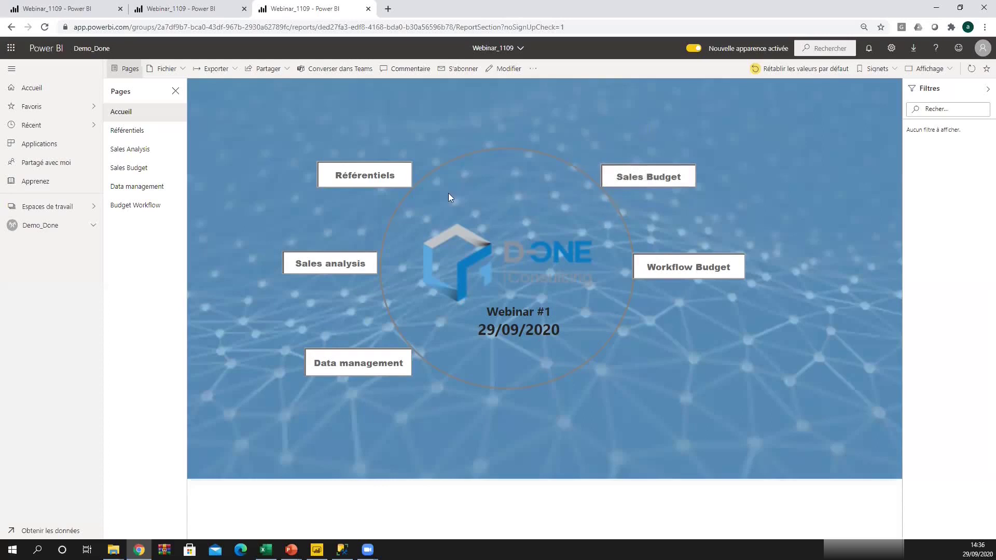
{"action": "left_click", "coordinate": [687, 270]}
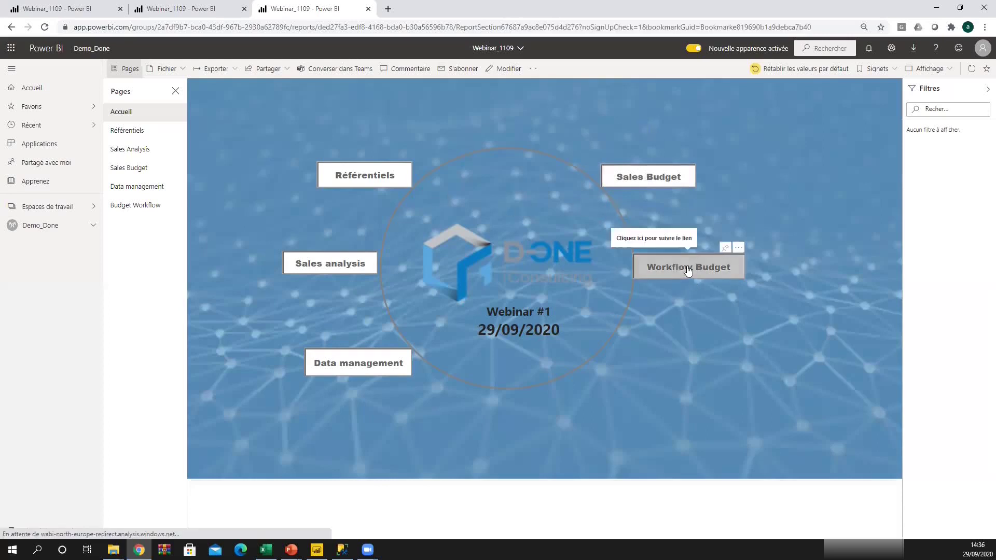
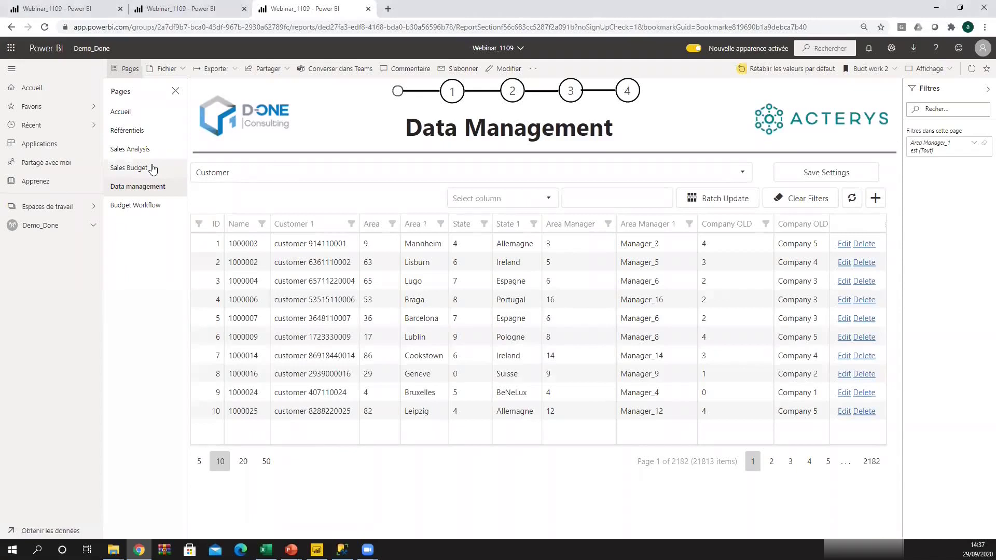
Return to the Sales Budget page, refresh the Budget table and expand 2020 02.
{"action": "left_click", "coordinate": [152, 167]}
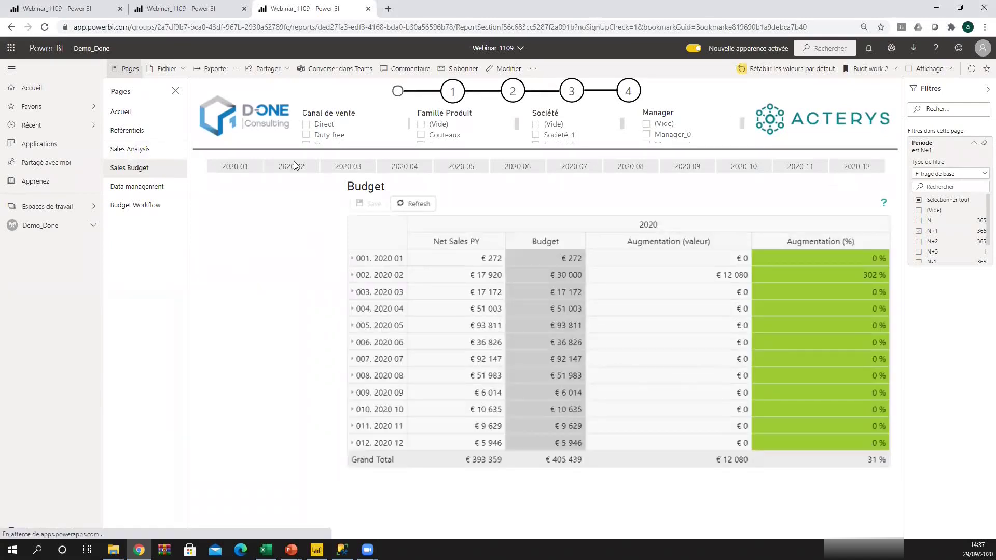
{"action": "left_click", "coordinate": [418, 204]}
{"action": "left_click", "coordinate": [387, 276]}
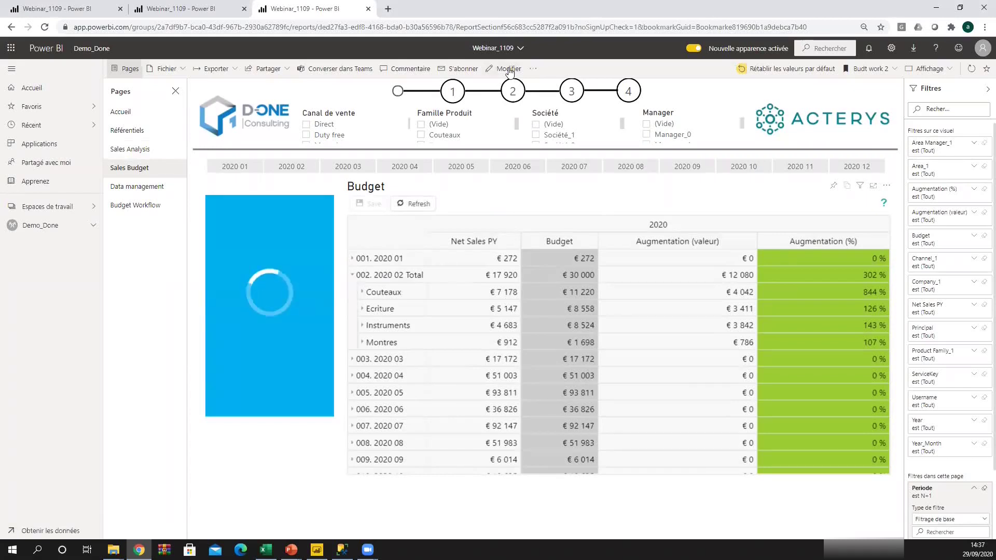
Switch the report to editing and replace Product Family_1 and Area_1 with Area in the Budget table's rows.
{"action": "left_click", "coordinate": [508, 69]}
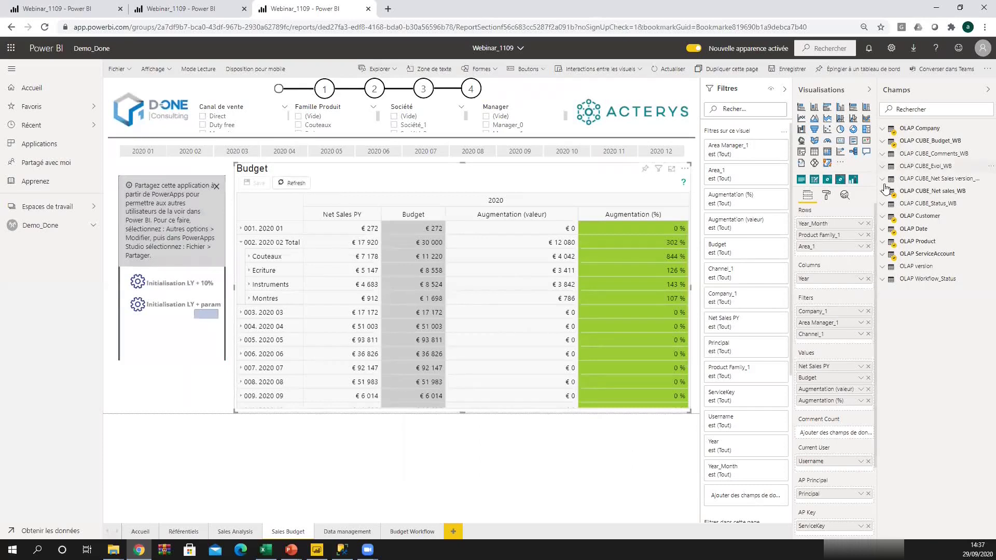
{"action": "left_click", "coordinate": [881, 217]}
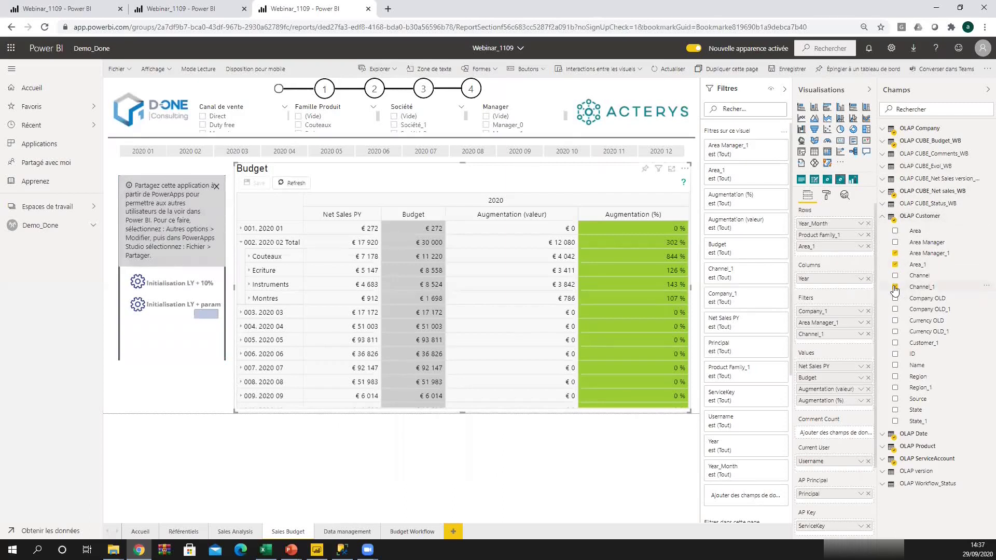
{"action": "left_click", "coordinate": [868, 246]}
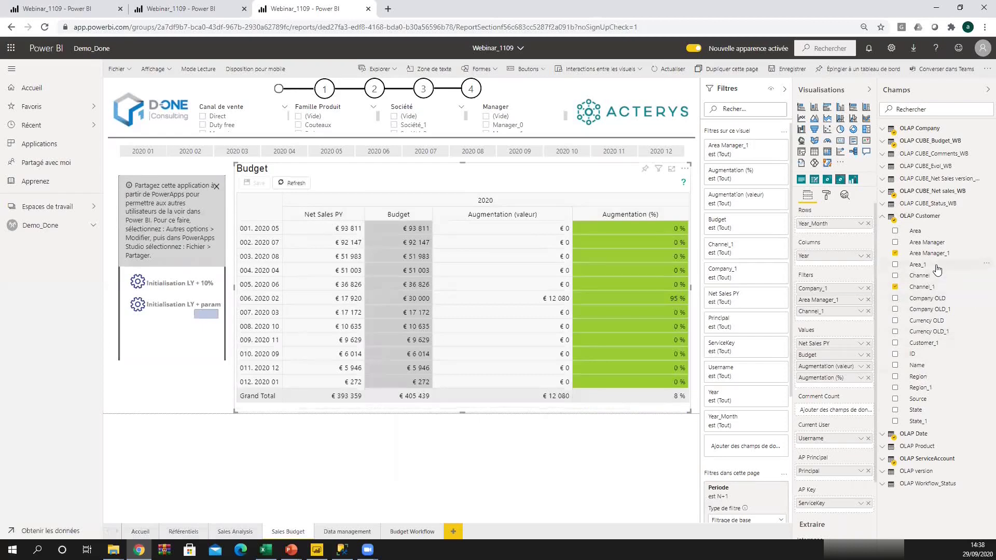
{"action": "left_click_drag", "start_coordinate": [922, 232], "coordinate": [831, 234]}
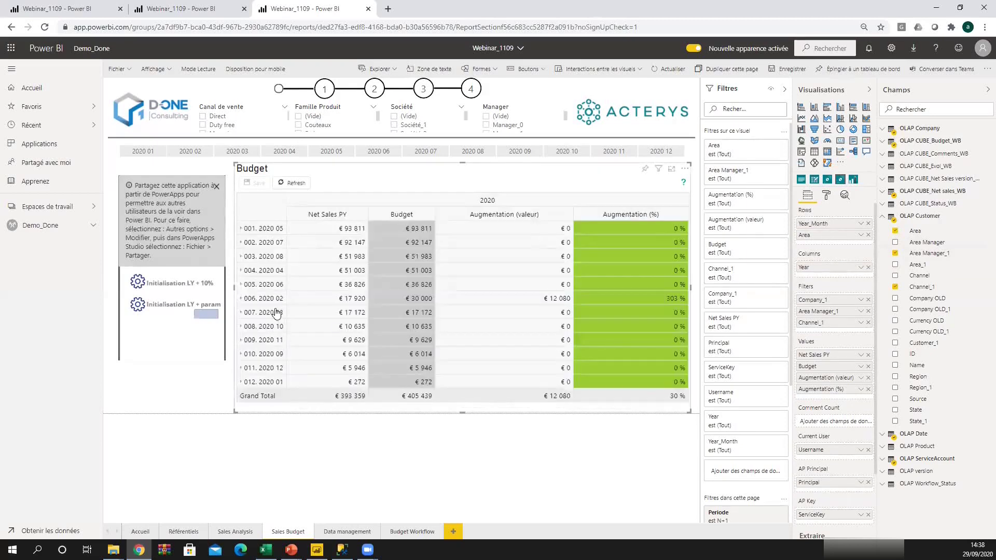
Expand 2020 02 in the Budget table and compare its area budgets and grand total with the Excel workbook.
{"action": "left_click", "coordinate": [275, 299]}
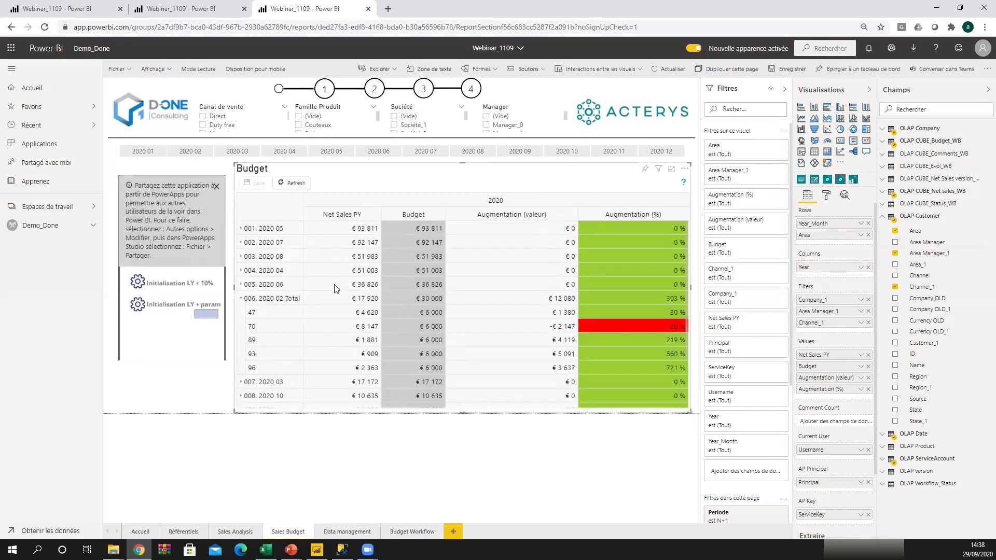
{"action": "scroll", "coordinate": [401, 271], "scroll_direction": "down", "scroll_amount": 3}
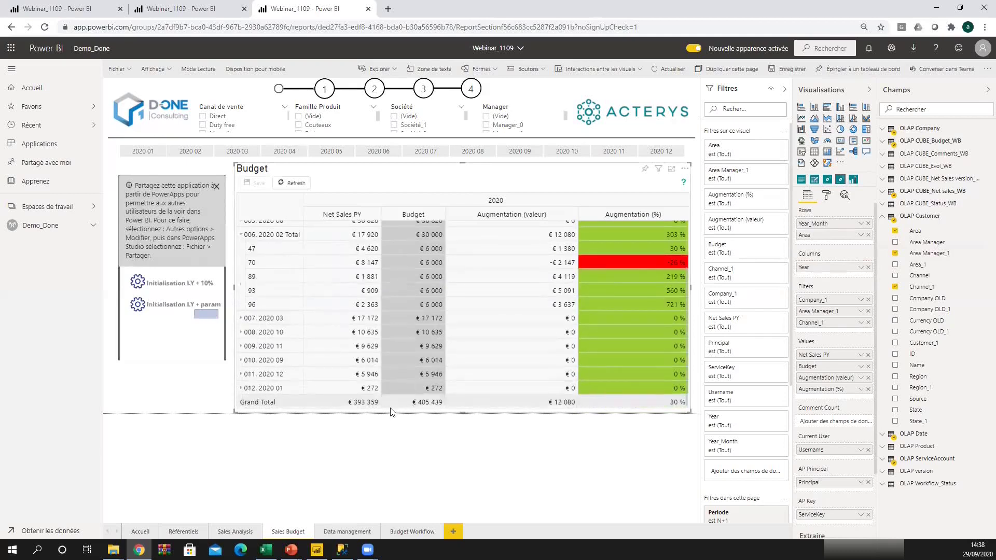
{"action": "left_click", "coordinate": [265, 549]}
{"action": "scroll", "coordinate": [166, 343], "scroll_direction": "down", "scroll_amount": 7}
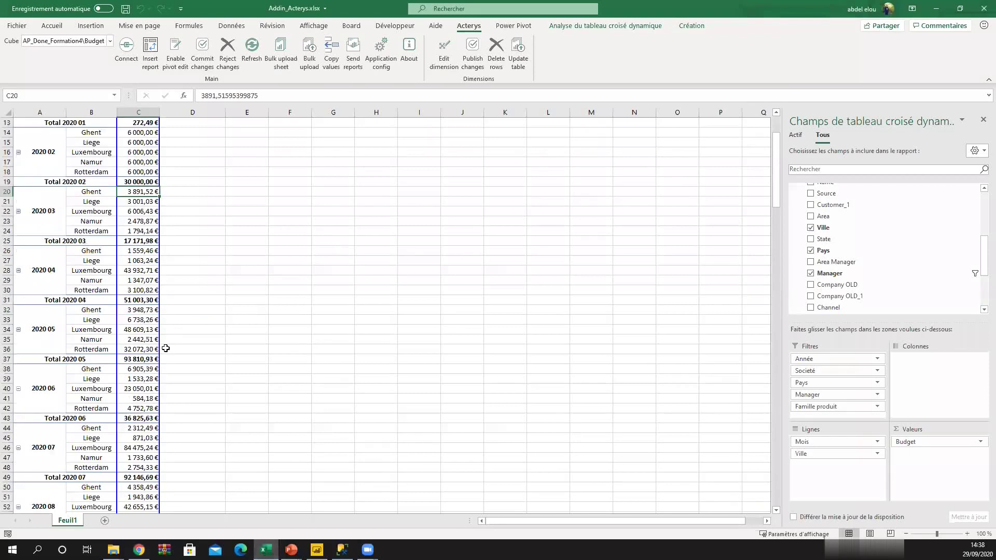
{"action": "scroll", "coordinate": [165, 351], "scroll_direction": "down", "scroll_amount": 10}
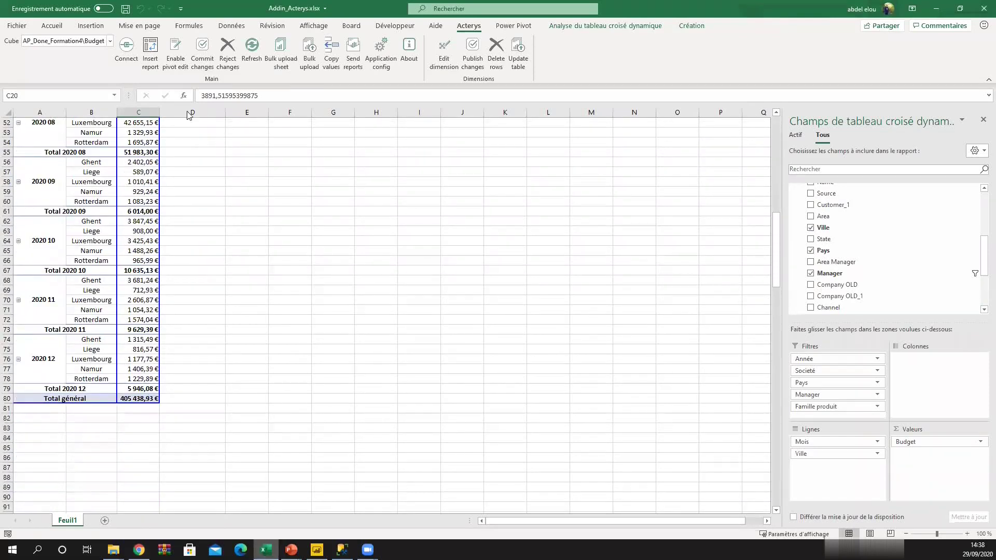
{"action": "key", "text": "alt+Tab"}
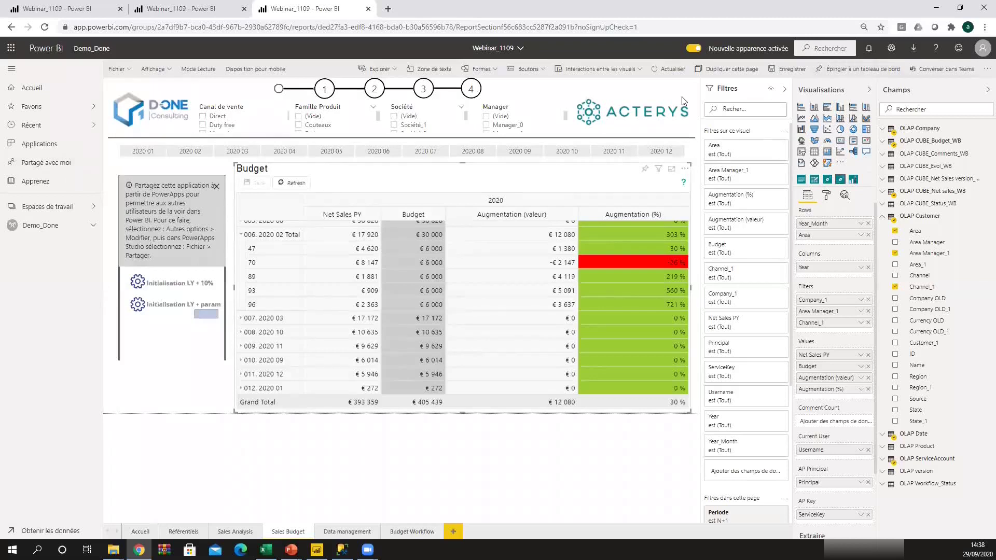
Leave report editing without saving the changes and open the Sales Analysis page.
{"action": "left_click", "coordinate": [197, 69]}
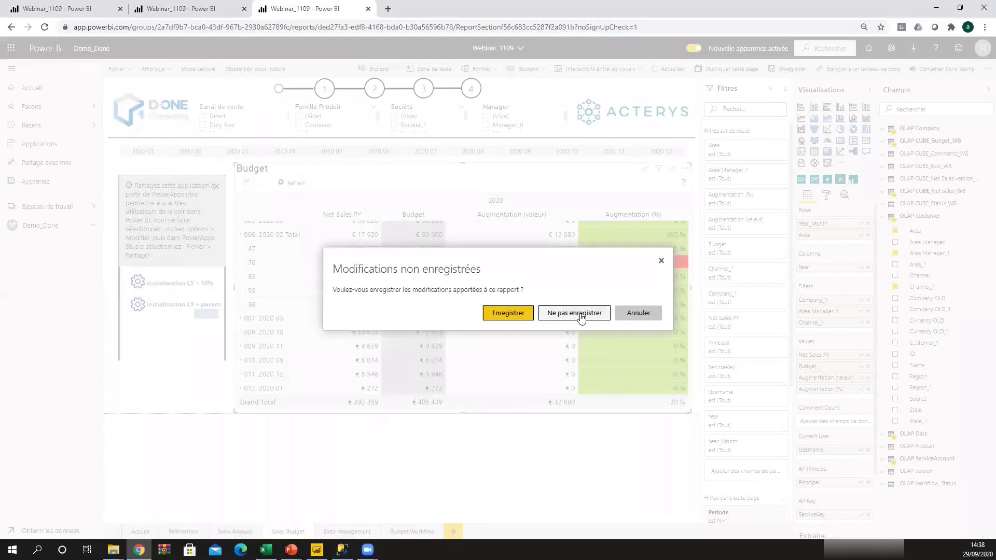
{"action": "left_click", "coordinate": [581, 317]}
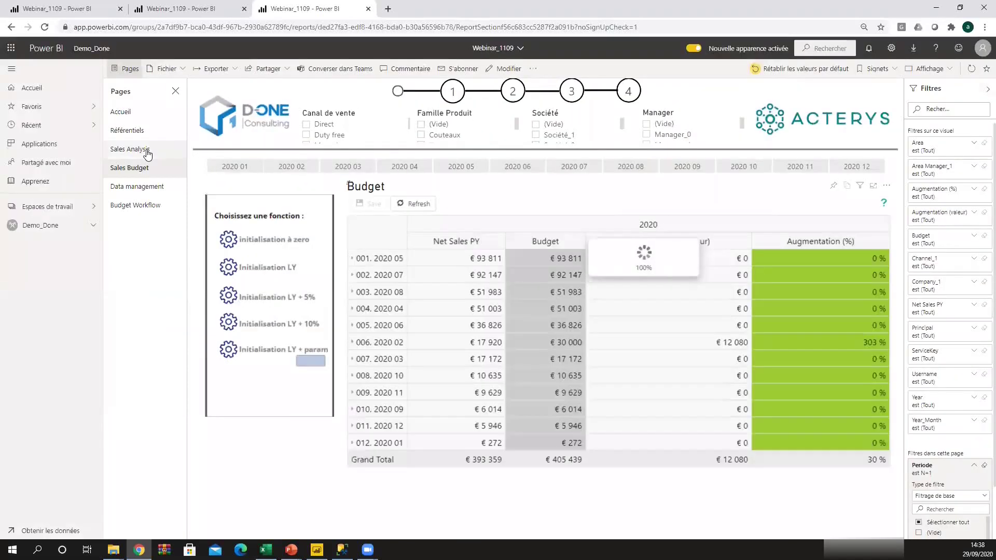
{"action": "left_click", "coordinate": [147, 151]}
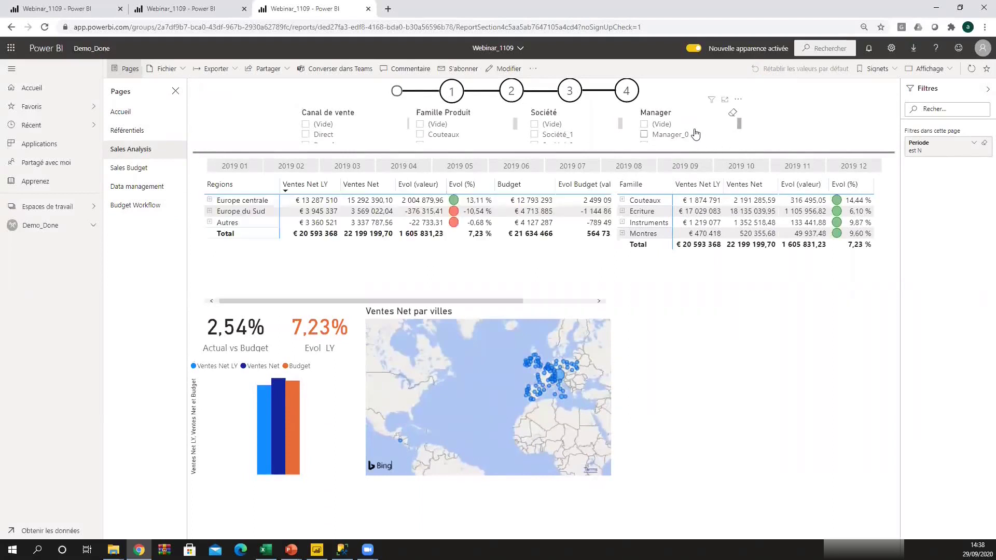
Filter the Sales Analysis page to Manager_13 and period N+1, and examine the regions table's budget evolution columns.
{"action": "scroll", "coordinate": [645, 133], "scroll_direction": "down", "scroll_amount": 5}
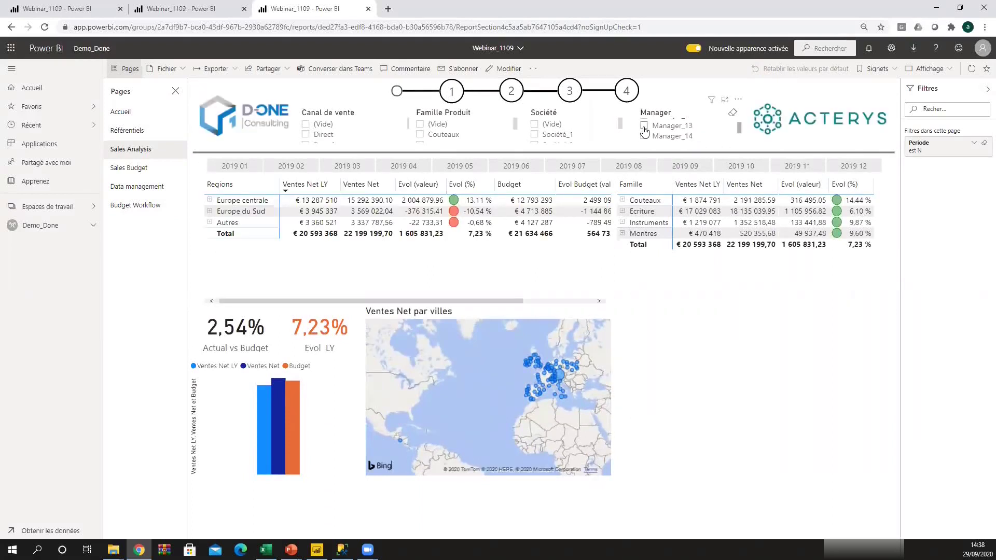
{"action": "left_click", "coordinate": [644, 127]}
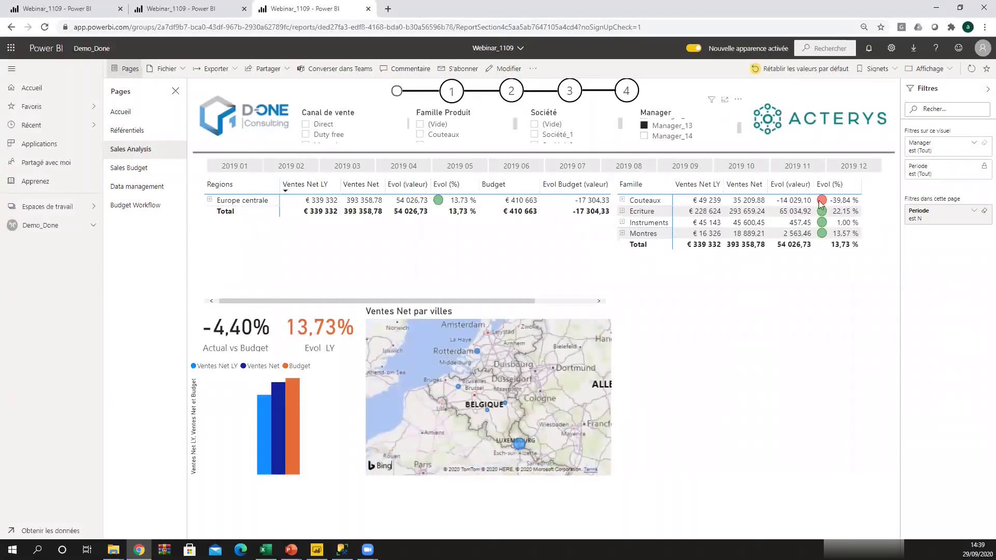
{"action": "left_click", "coordinate": [973, 213]}
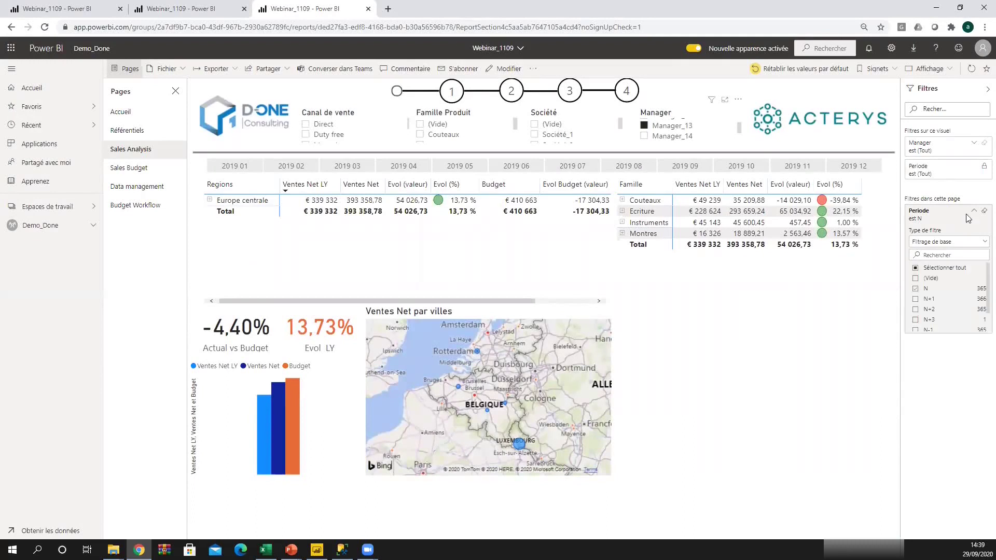
{"action": "left_click", "coordinate": [916, 299]}
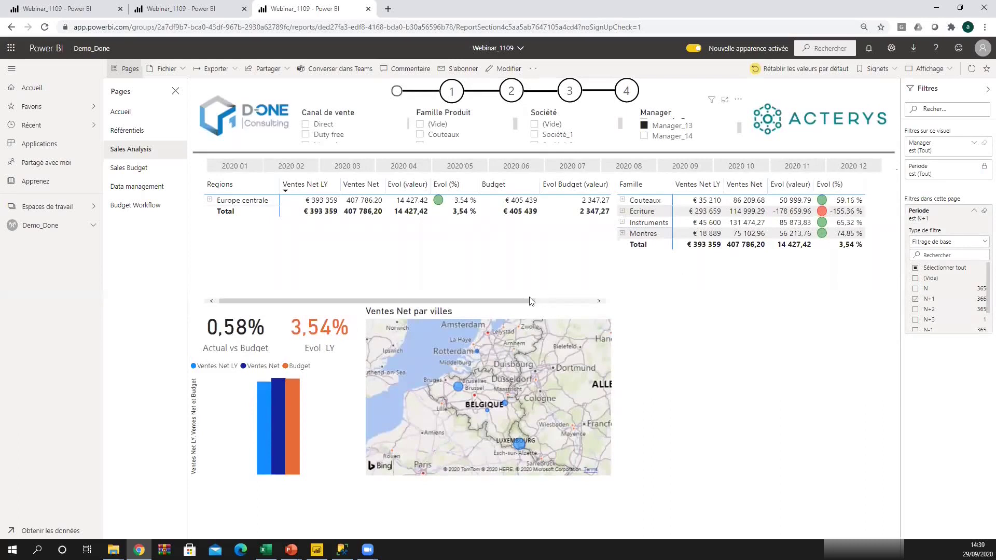
{"action": "left_click", "coordinate": [598, 302]}
{"action": "left_click", "coordinate": [589, 300]}
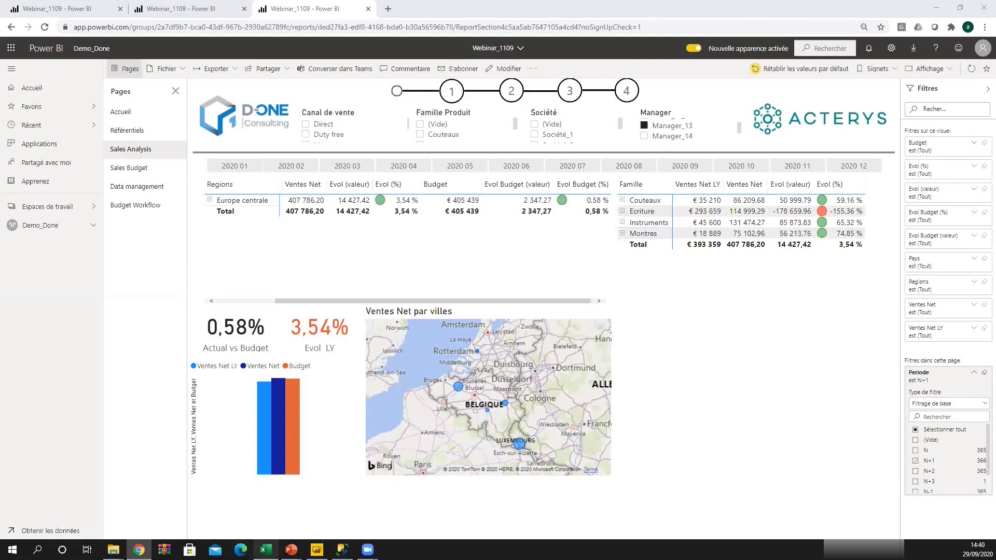
Switch to the PowerPoint presentation and show the Architecture slide.
{"action": "left_click", "coordinate": [266, 550]}
{"action": "left_click", "coordinate": [291, 550]}
{"action": "left_click", "coordinate": [257, 518]}
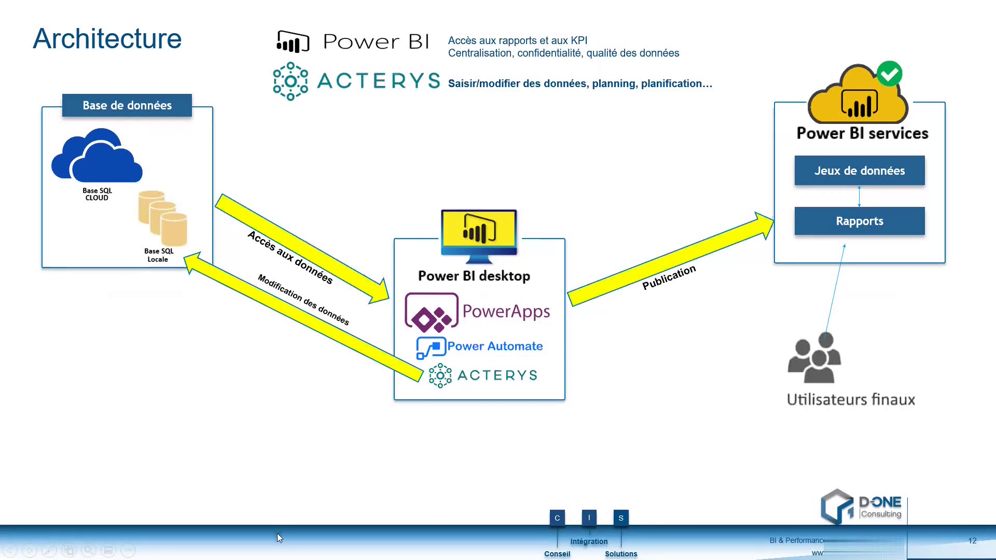
Switch to SQL Server Management Studio, arrange its window over the report and expand the tables of AP_Done_Formation4.
{"action": "key", "text": "alt+Tab"}
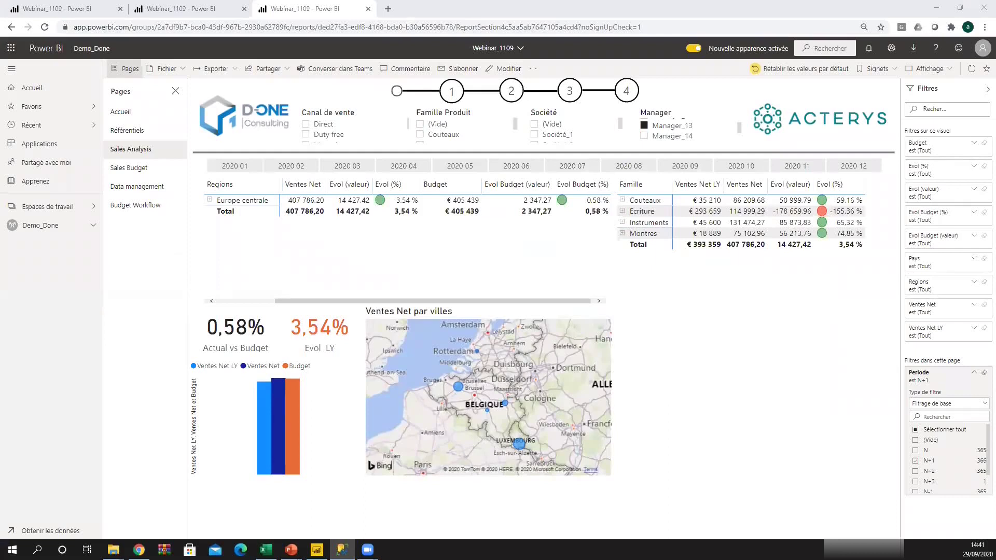
{"action": "left_click_drag", "start_coordinate": [1, 71], "coordinate": [192, 73]}
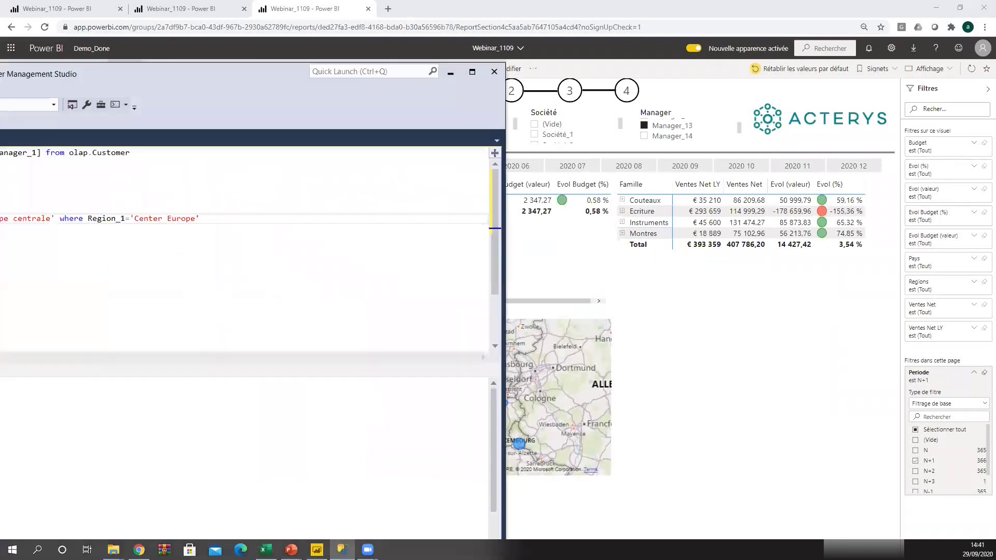
{"action": "left_click_drag", "start_coordinate": [378, 102], "coordinate": [654, 101]}
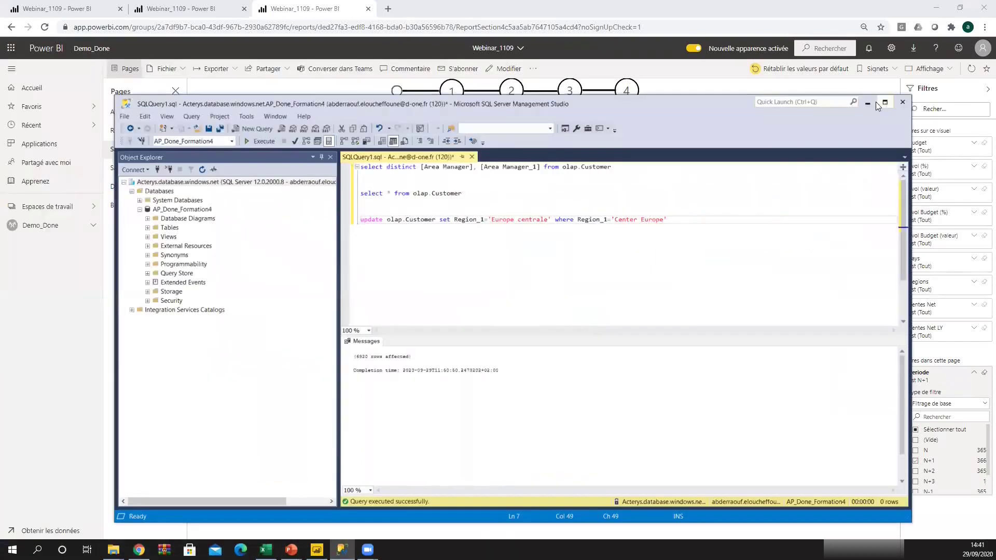
{"action": "left_click", "coordinate": [875, 103]}
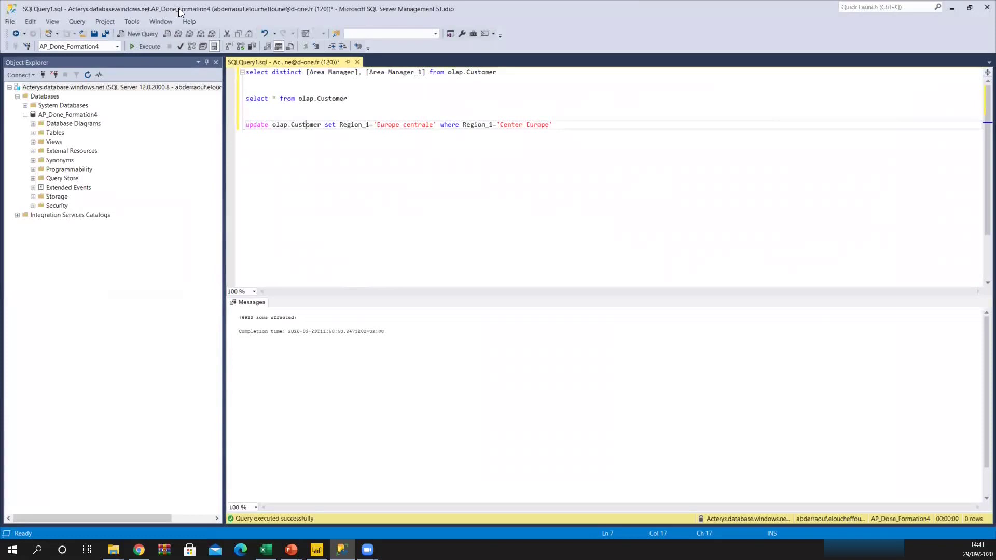
{"action": "left_click_drag", "start_coordinate": [715, 10], "coordinate": [325, 69]}
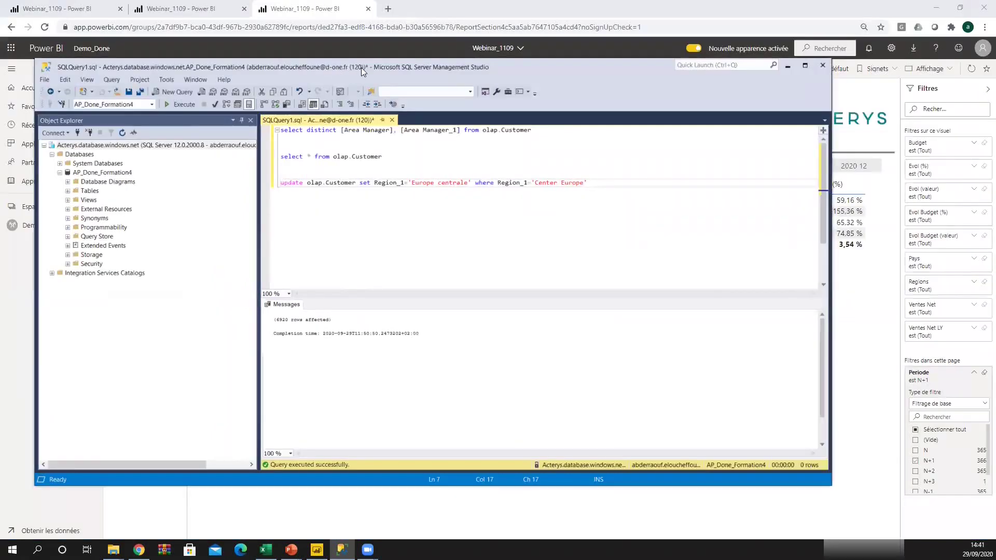
{"action": "left_click", "coordinate": [68, 191]}
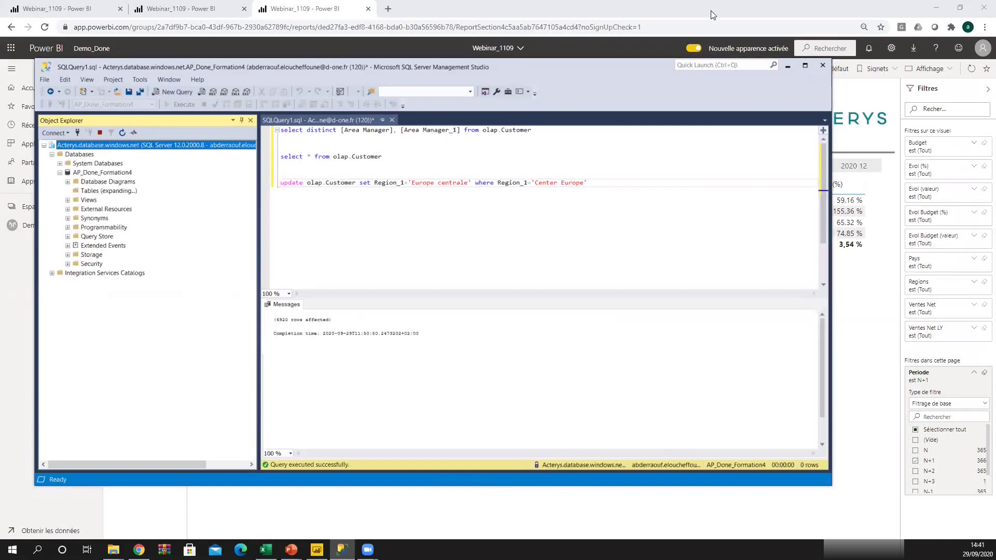
Open the Acterys web application at app.acterys.com in a new browser tab.
{"action": "left_click", "coordinate": [388, 9]}
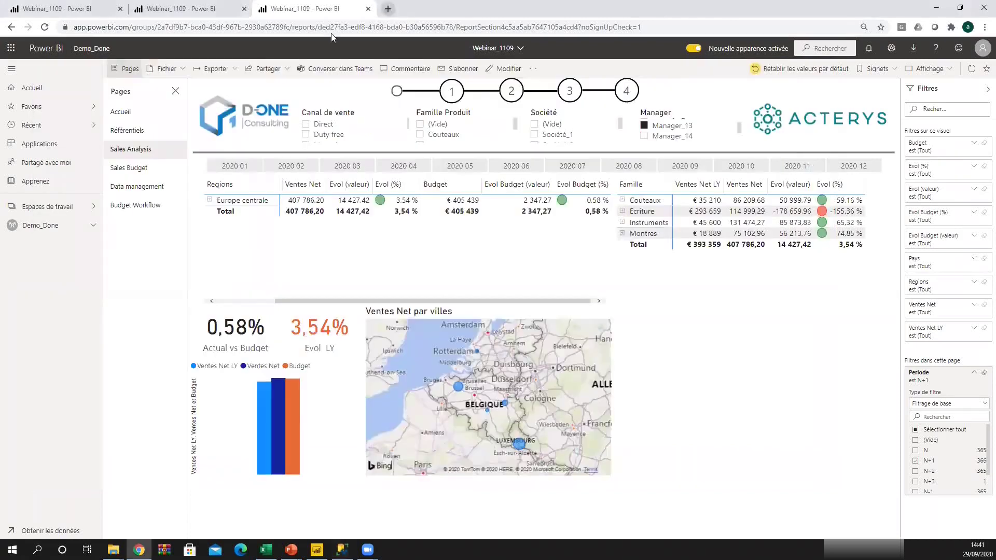
{"action": "type", "text": "app"}
{"action": "key", "text": "Return"}
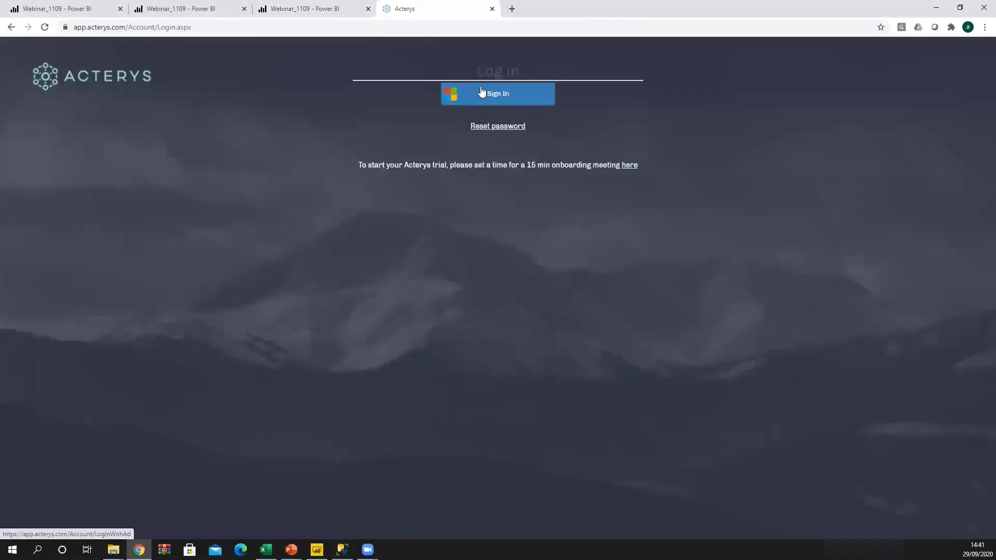
Sign in to Acterys with the presenter's Microsoft work account and its account password.
{"action": "left_click", "coordinate": [482, 92]}
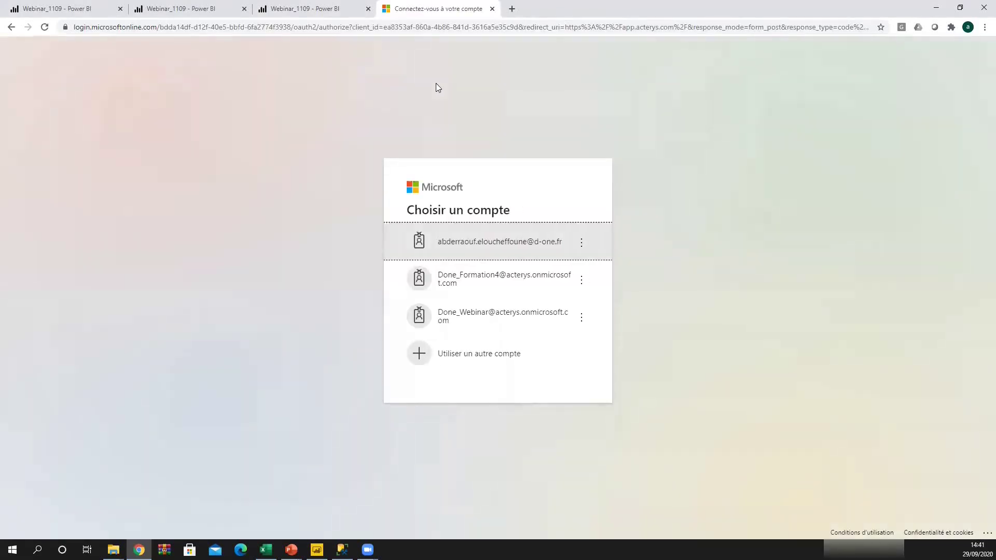
{"action": "left_click", "coordinate": [509, 244]}
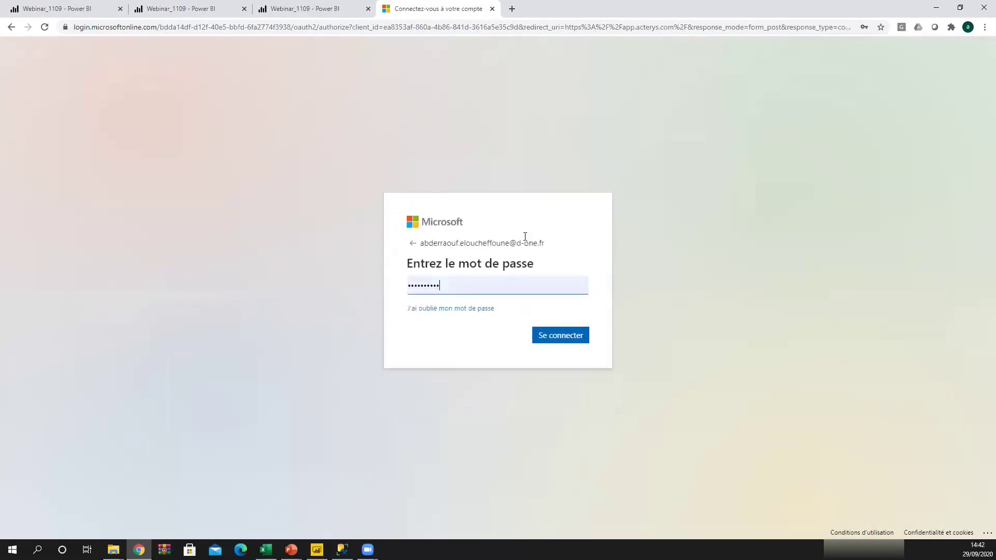
{"action": "left_click", "coordinate": [566, 336]}
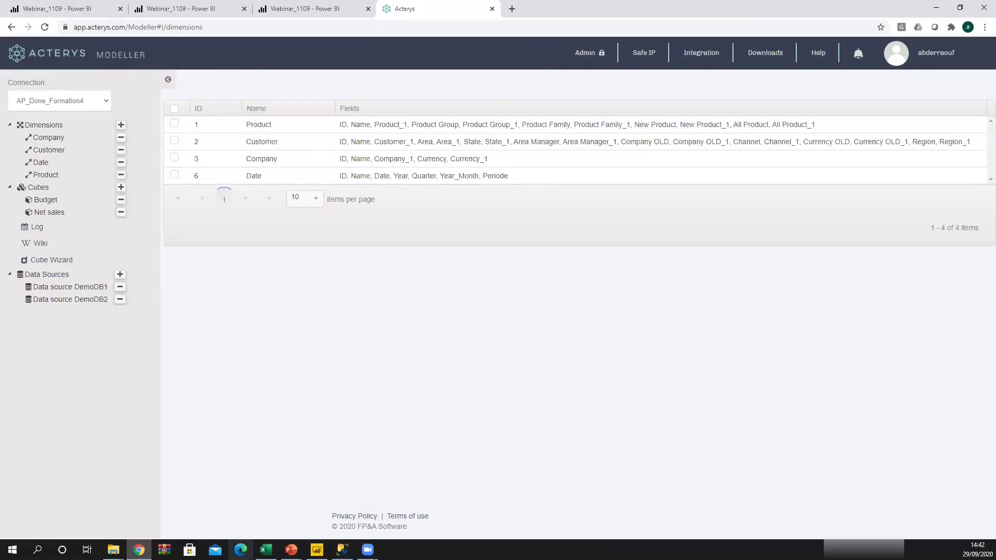
Show the AP_Done_Formation4 tables in SQL Server Management Studio, minimize it, and view the signed-in account details in the Power BI report.
{"action": "left_click", "coordinate": [342, 550]}
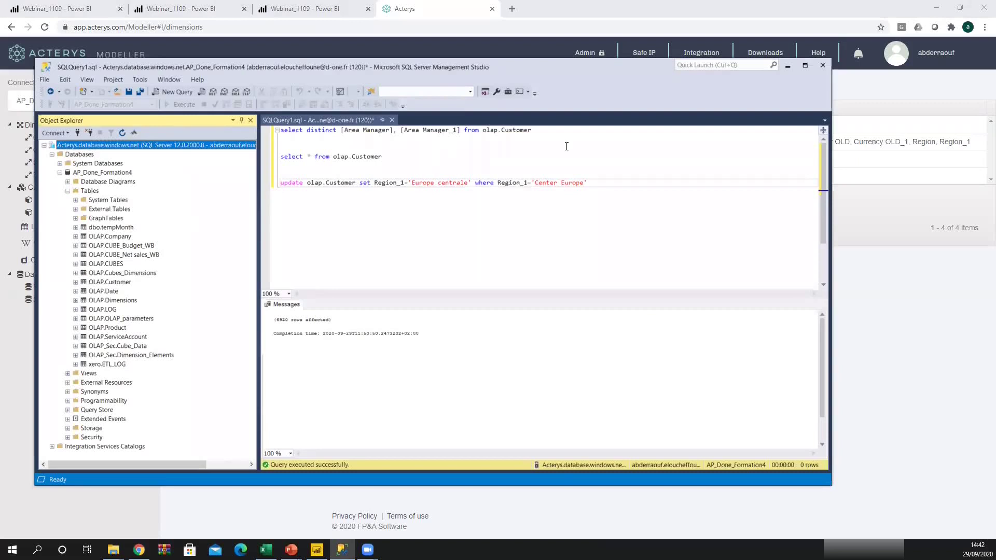
{"action": "left_click", "coordinate": [788, 65]}
{"action": "left_click", "coordinate": [301, 6]}
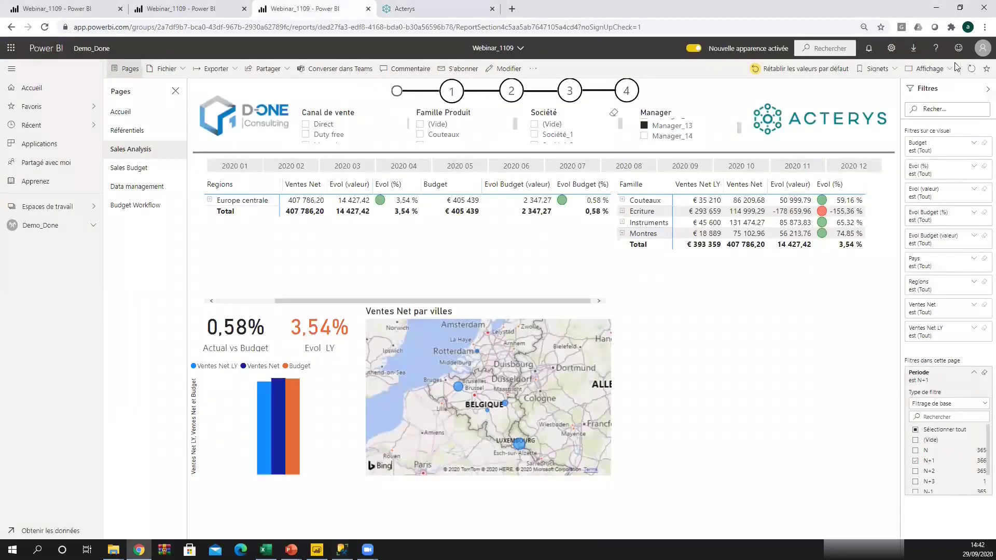
{"action": "left_click", "coordinate": [982, 48]}
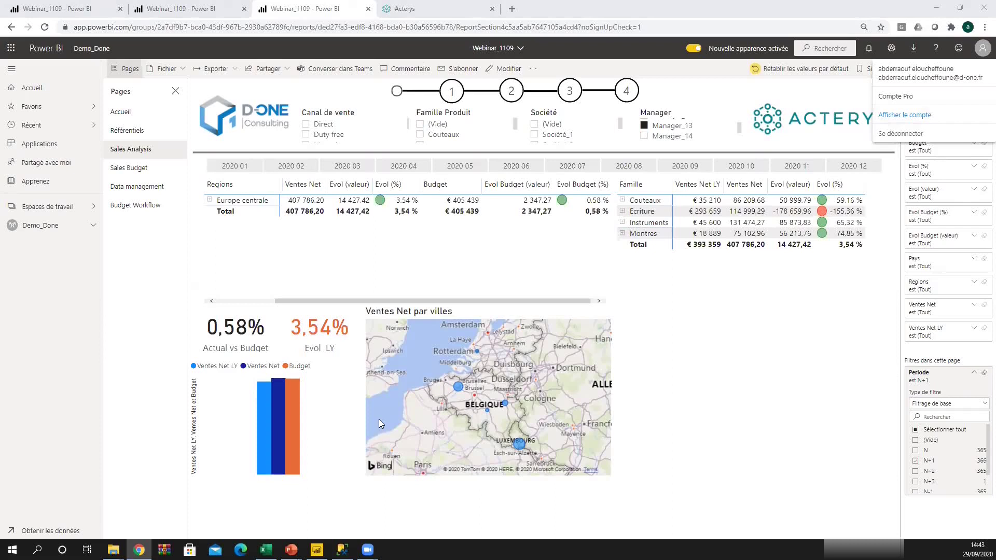
Return to the Acterys Modeller and examine the DemoDB1 and DemoDB2 data sources of the AP_Done_Formation4 connection.
{"action": "left_click", "coordinate": [414, 6]}
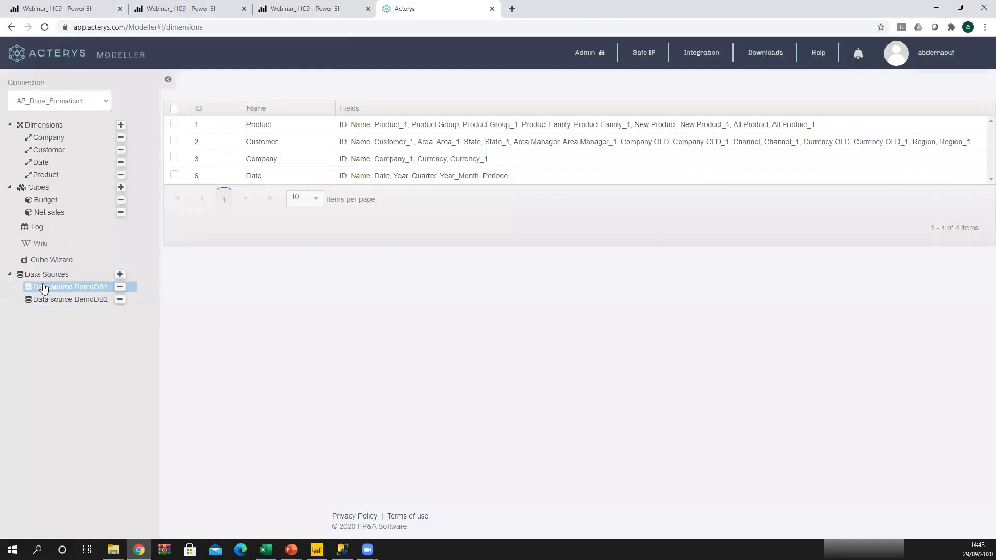
{"action": "left_click", "coordinate": [73, 304]}
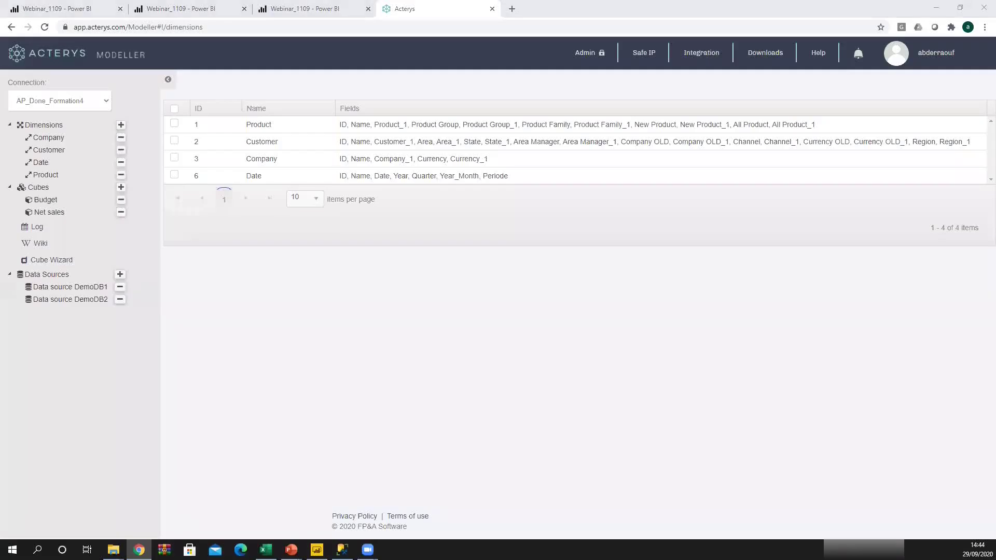
Switch to the PowerPoint presentation.
{"action": "key", "text": "alt+Tab"}
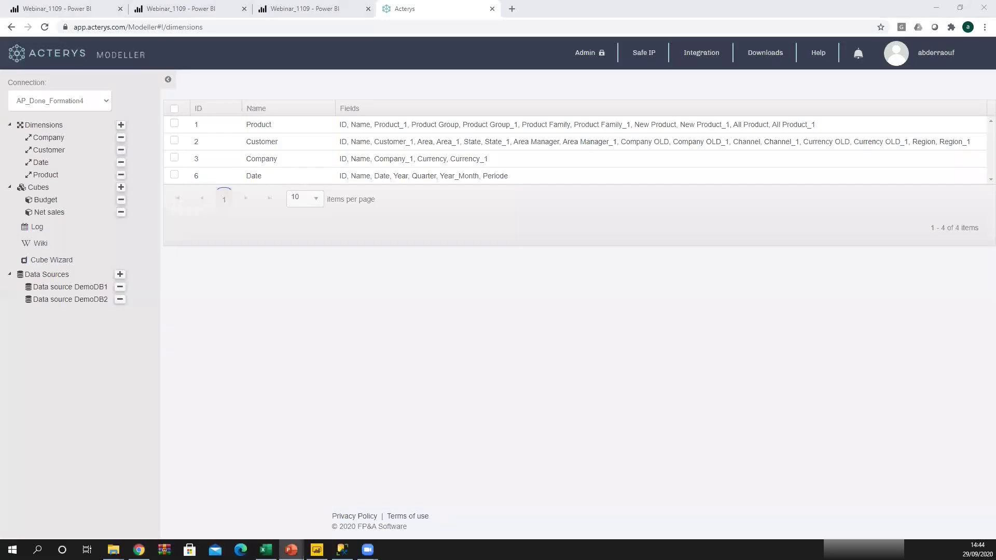